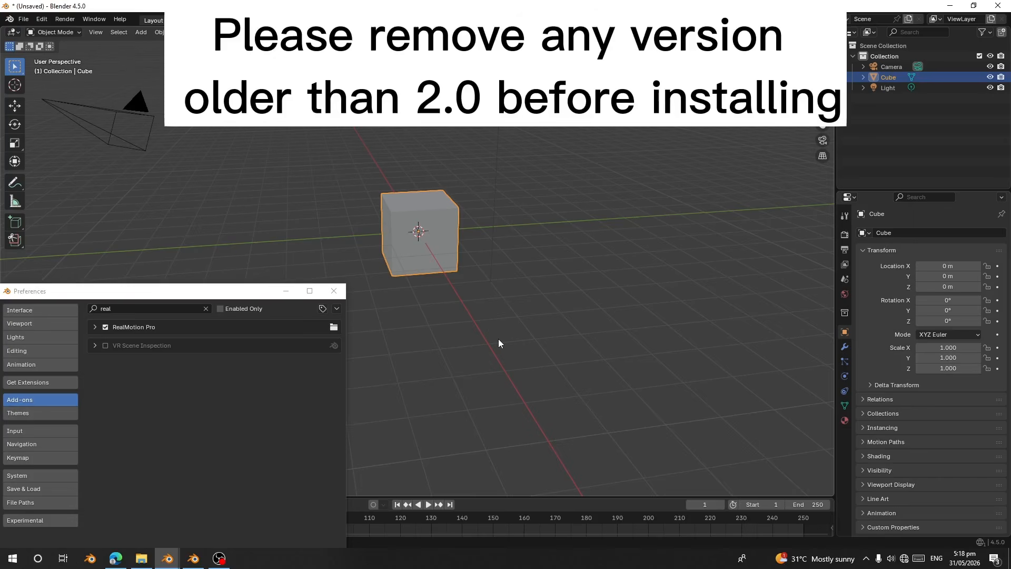
Step: Uninstall the existing RealMotion Pro add-on, confirm its removal, and close the preferences
{"action": "middle_click_drag", "start_coordinate": [497, 343], "coordinate": [462, 286]}
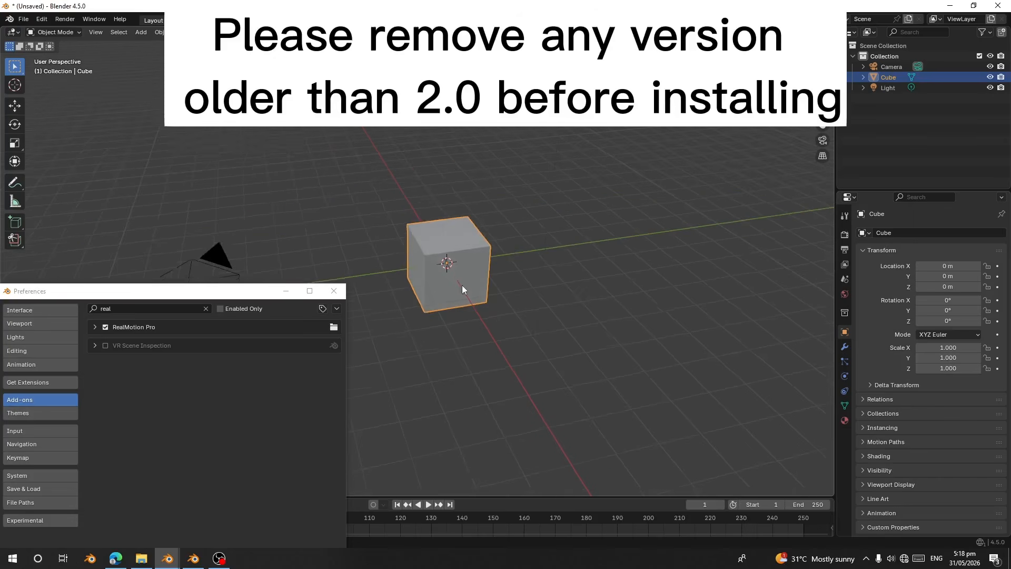
{"action": "left_click", "coordinate": [42, 20]}
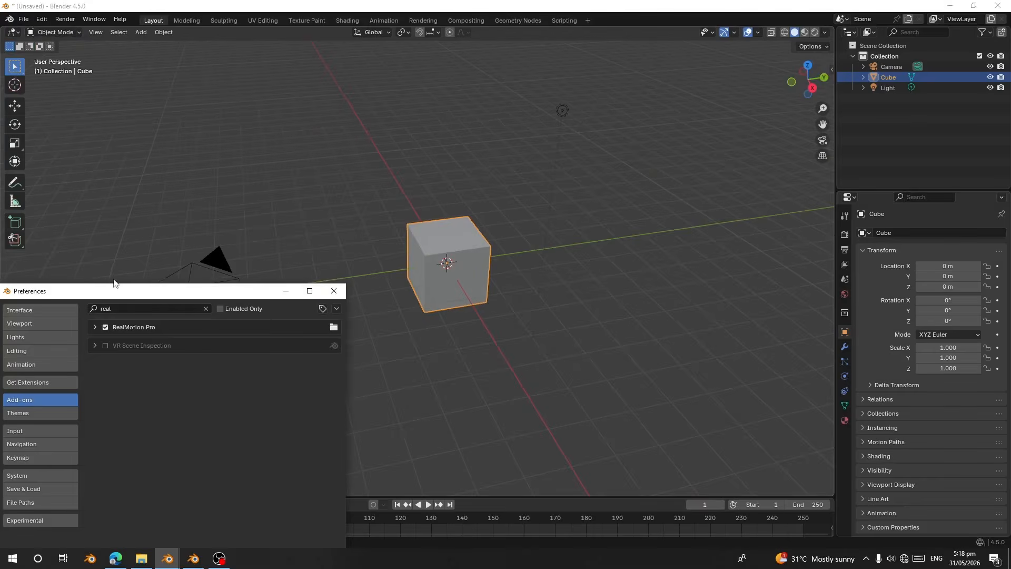
{"action": "left_click_drag", "start_coordinate": [115, 283], "coordinate": [115, 276]}
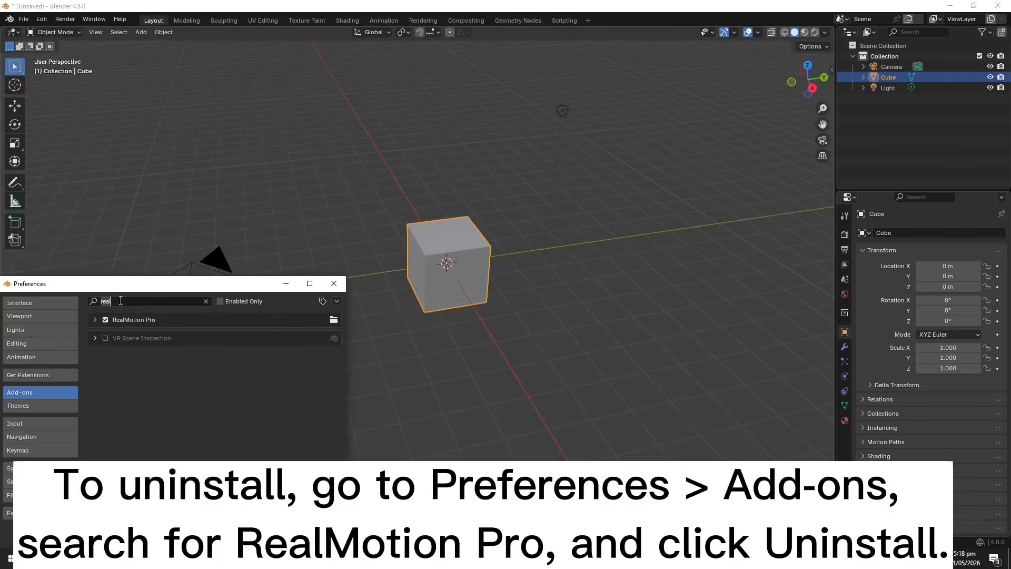
{"action": "left_click", "coordinate": [95, 319]}
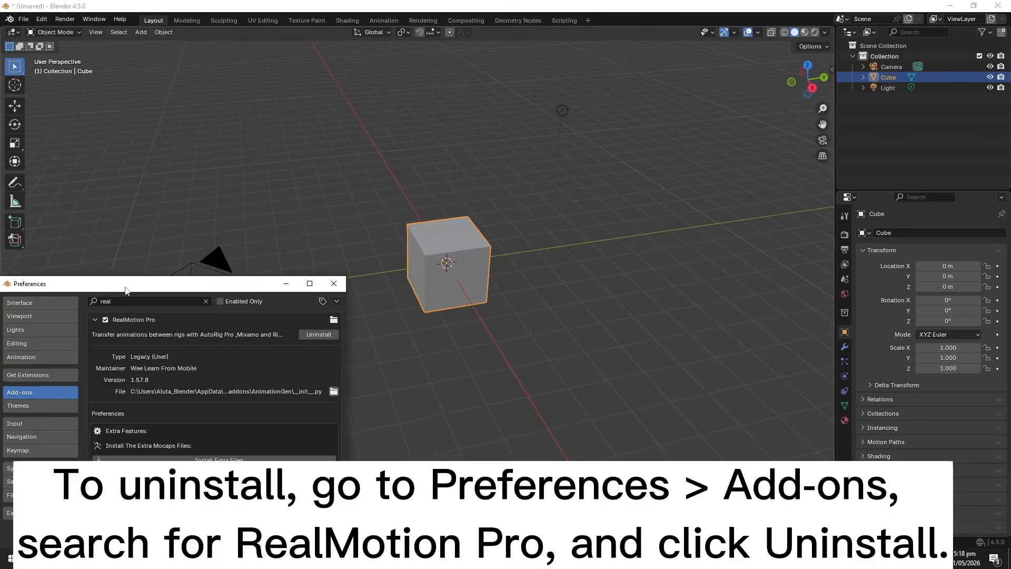
{"action": "left_click_drag", "start_coordinate": [125, 288], "coordinate": [144, 196]}
{"action": "left_click", "coordinate": [333, 241]}
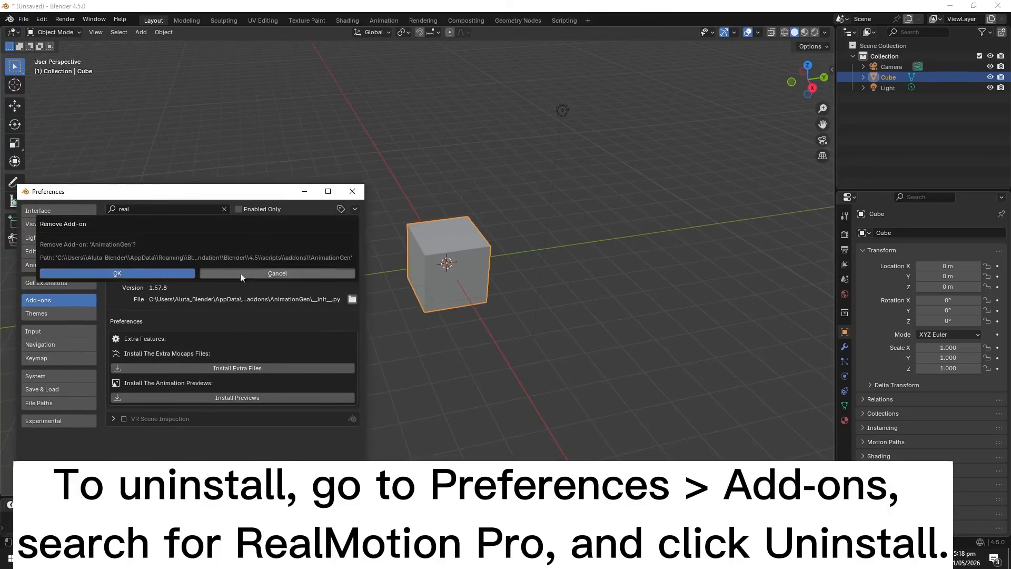
{"action": "left_click", "coordinate": [161, 274]}
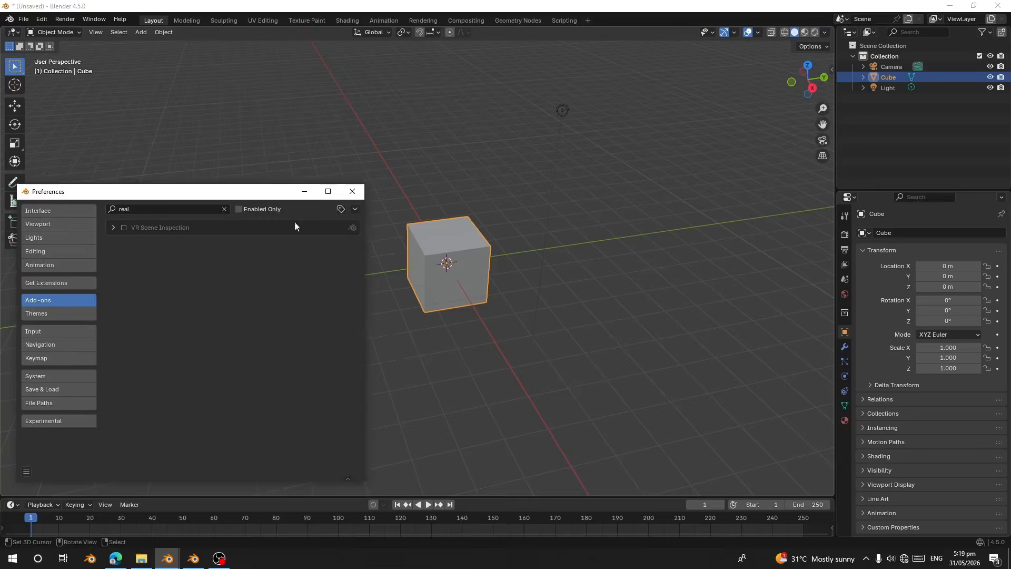
{"action": "left_click", "coordinate": [352, 192]}
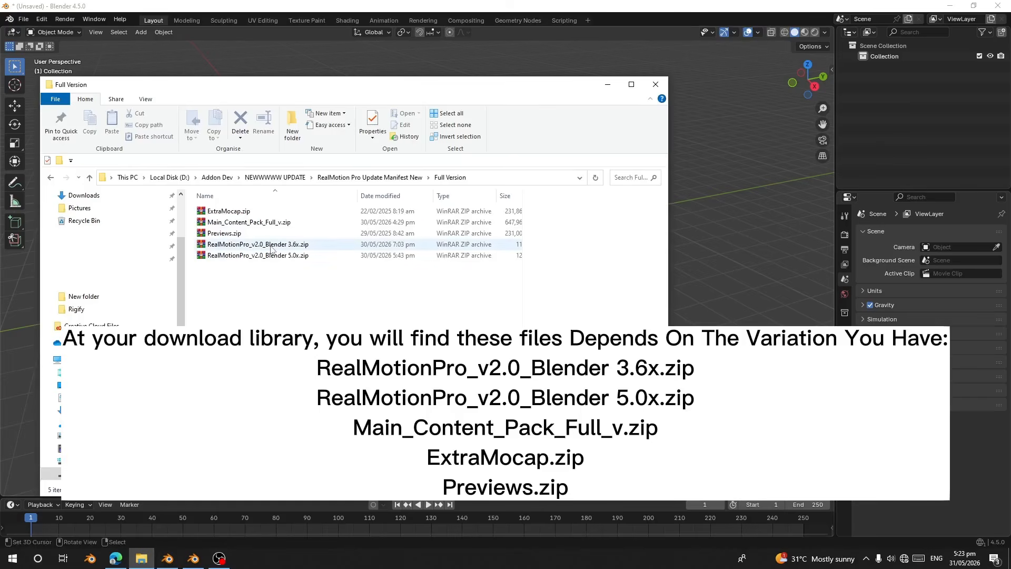
Step: Examine the two RealMotionPro_v2.0 add-on zips and the main content, ExtraMocap and Previews zips in the Full Version folder
{"action": "left_click", "coordinate": [238, 255]}
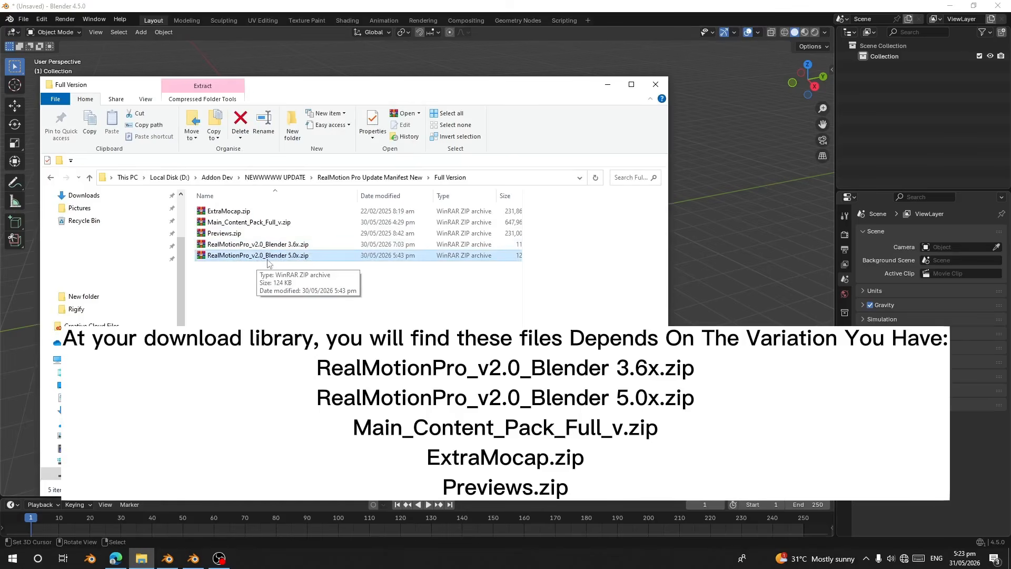
{"action": "left_click", "coordinate": [252, 245]}
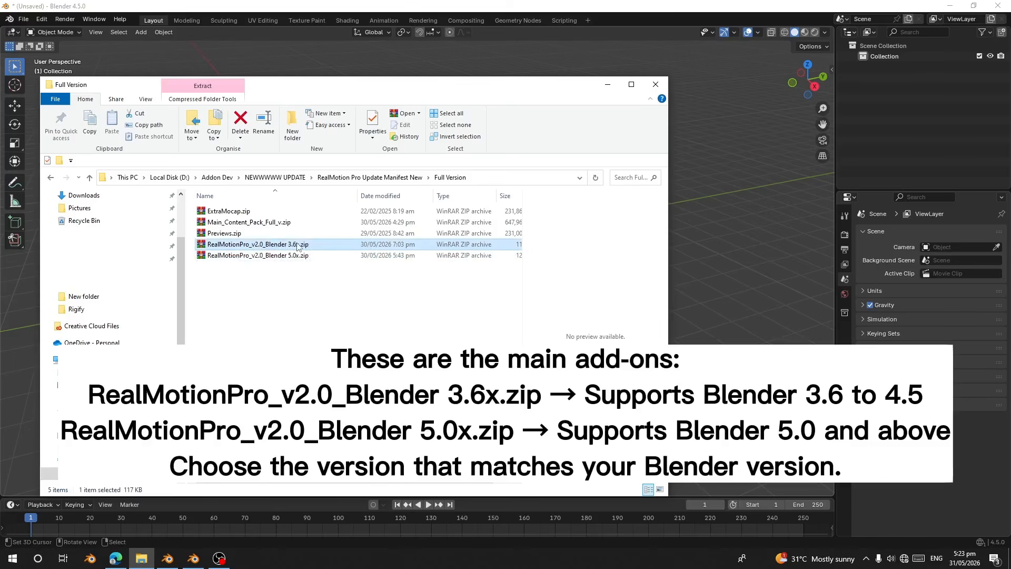
{"action": "left_click", "coordinate": [278, 258]}
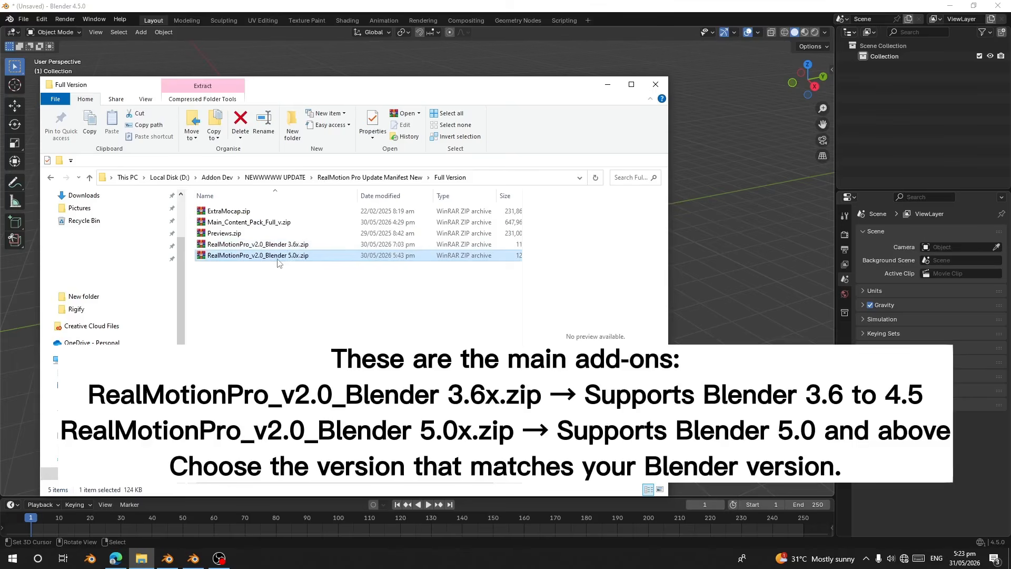
{"action": "left_click", "coordinate": [264, 305]}
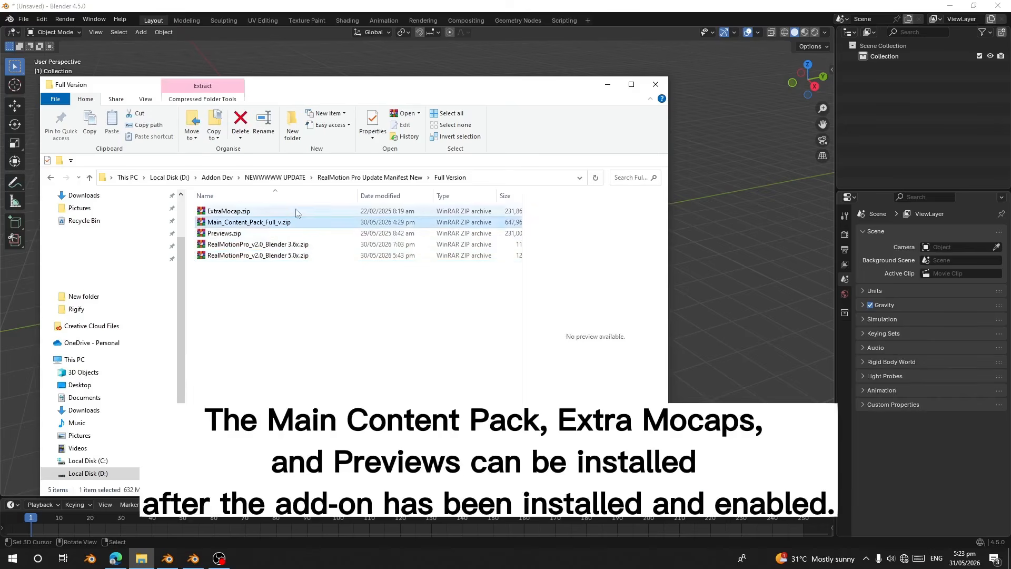
{"action": "left_click", "coordinate": [229, 211]}
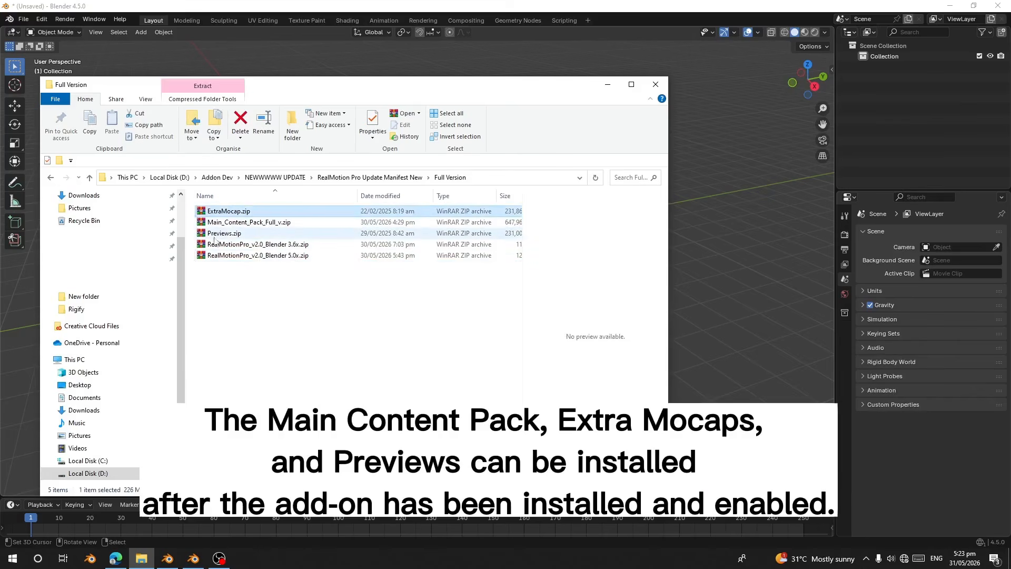
{"action": "left_click", "coordinate": [230, 233]}
{"action": "left_click_drag", "start_coordinate": [196, 206], "coordinate": [240, 238]}
{"action": "left_click", "coordinate": [270, 282]}
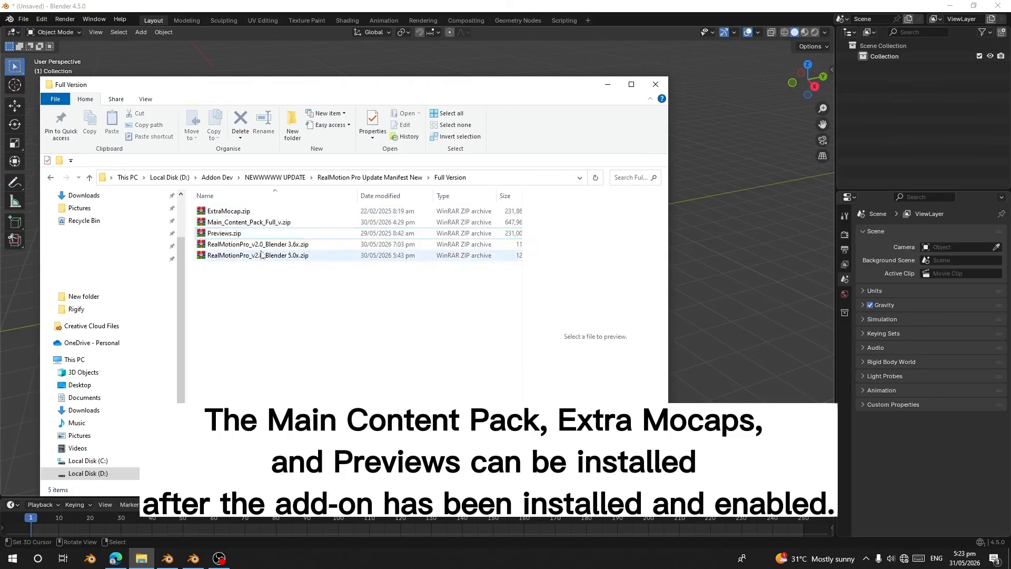
{"action": "left_click", "coordinate": [266, 256]}
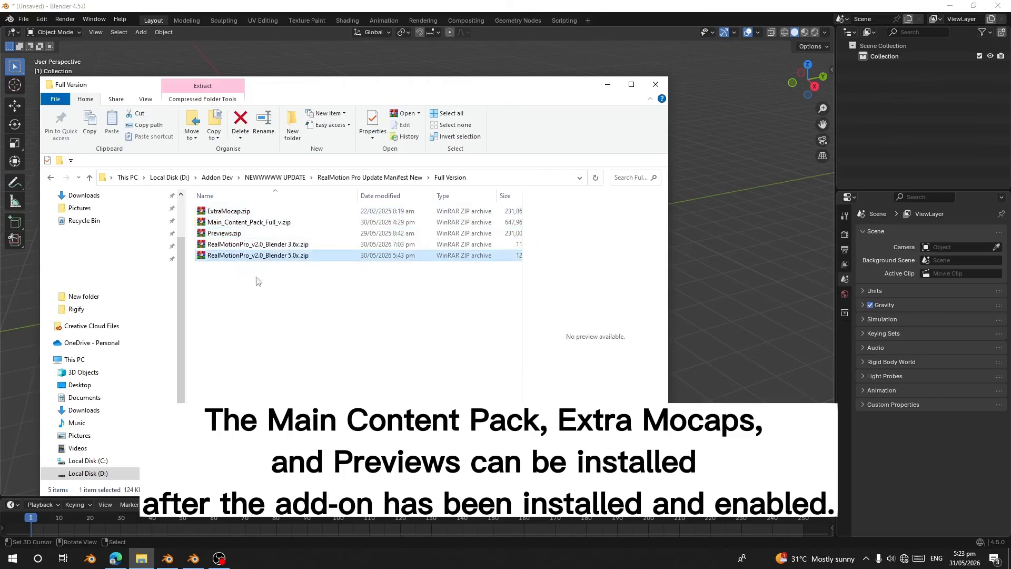
Step: Go to the AutoRig Pro folder and examine its add-on zips and main content pack
{"action": "left_click", "coordinate": [51, 177]}
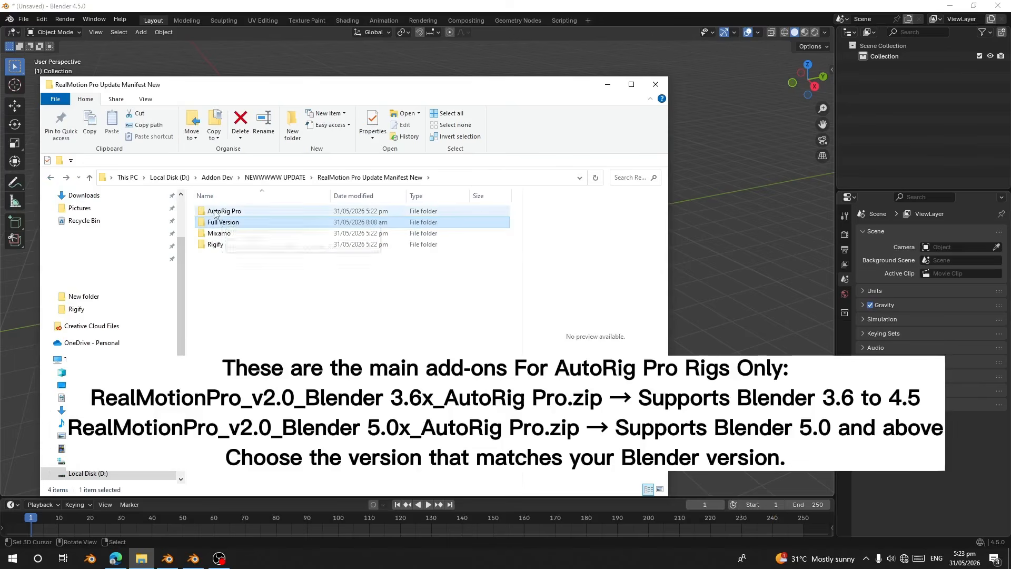
{"action": "double_click", "coordinate": [221, 211]}
{"action": "left_click", "coordinate": [247, 244]}
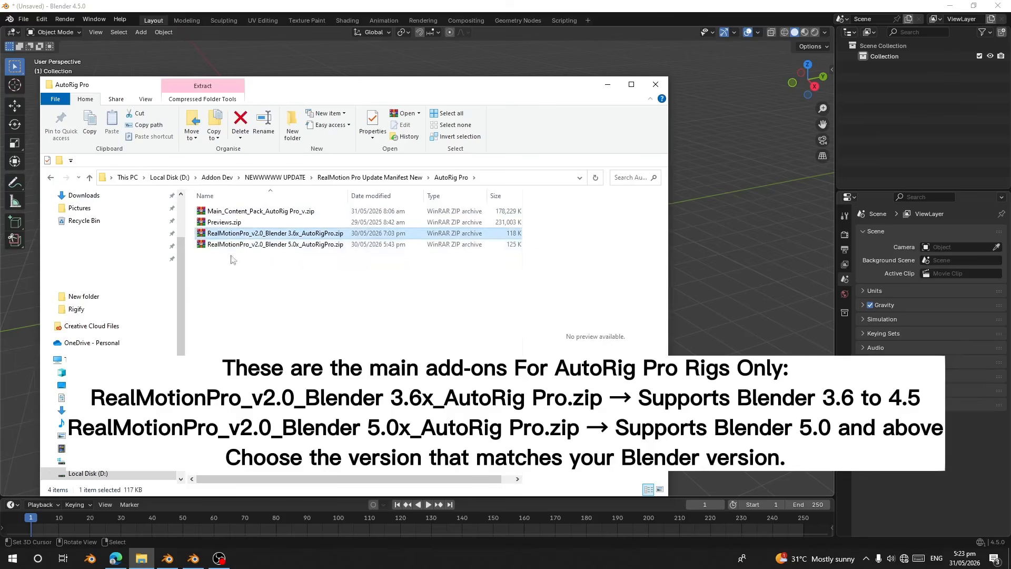
{"action": "left_click", "coordinate": [278, 211]}
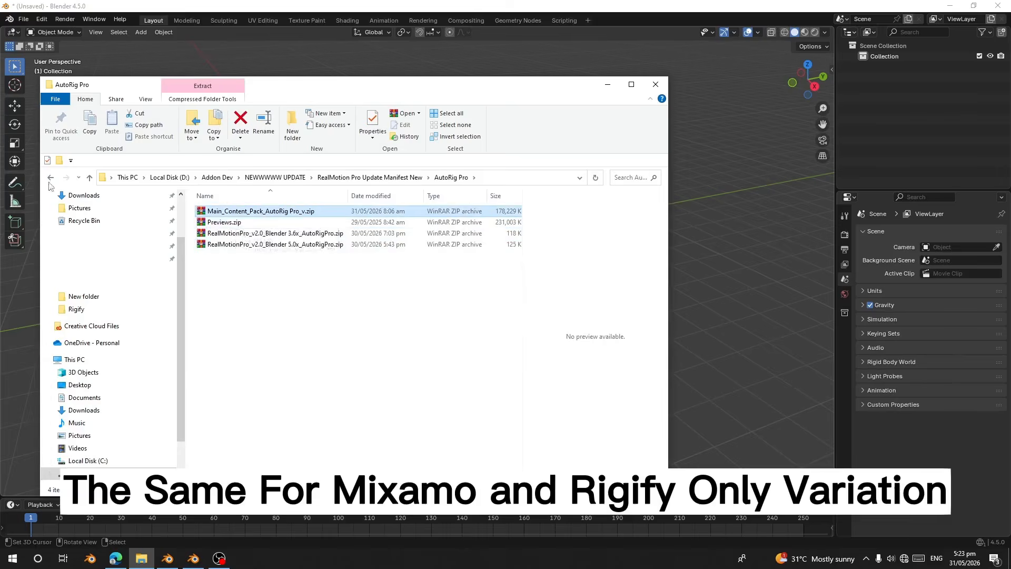
Step: Look through the zip files in the Mixamo and Rigify folders and return to the parent folder
{"action": "key", "text": "alt+Up"}
{"action": "left_click", "coordinate": [217, 235]}
{"action": "double_click", "coordinate": [218, 235]}
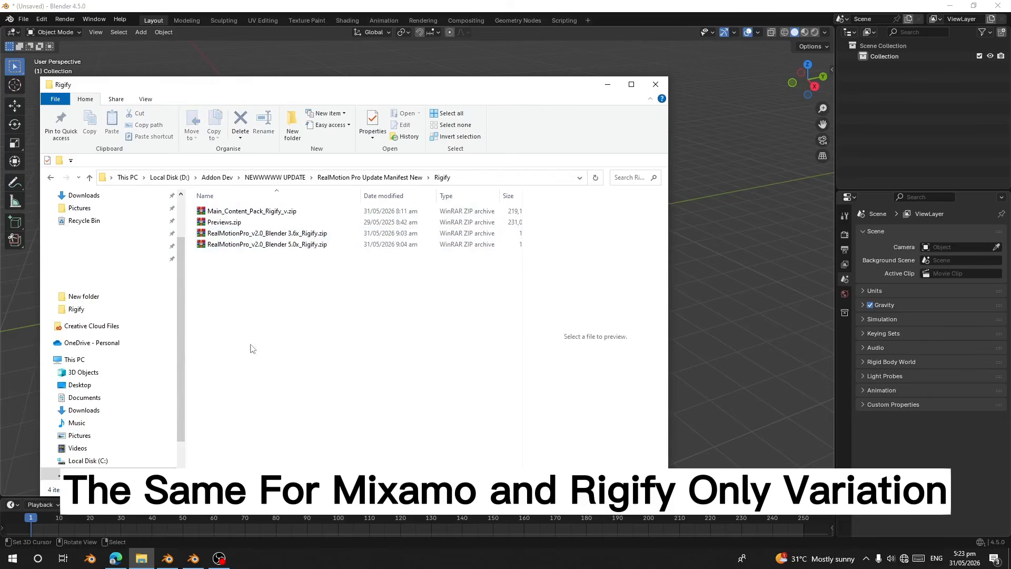
{"action": "left_click_drag", "start_coordinate": [251, 349], "coordinate": [210, 225]}
{"action": "left_click", "coordinate": [50, 178]}
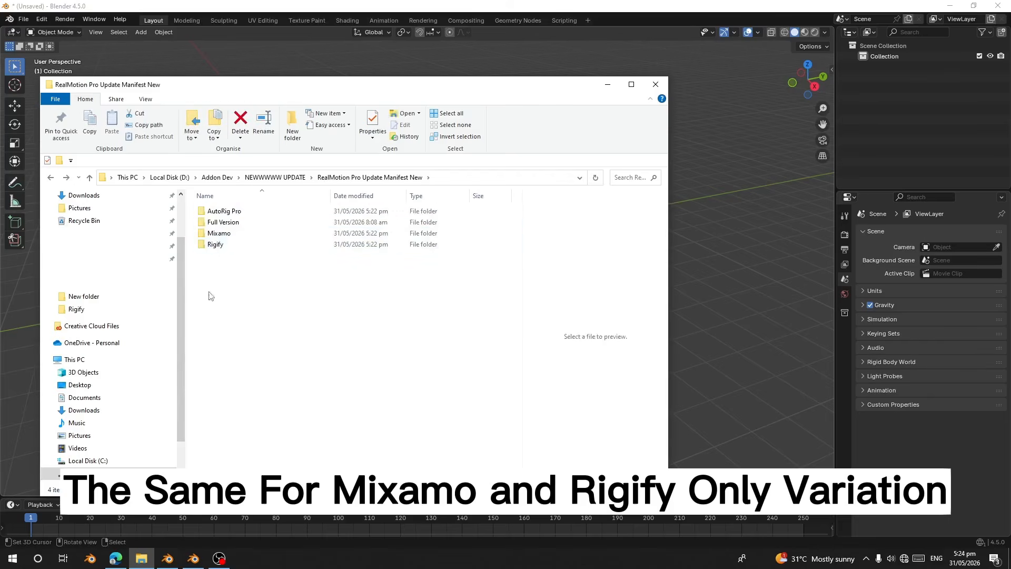
Step: Open the Full Version folder and copy its address as text
{"action": "double_click", "coordinate": [217, 222]}
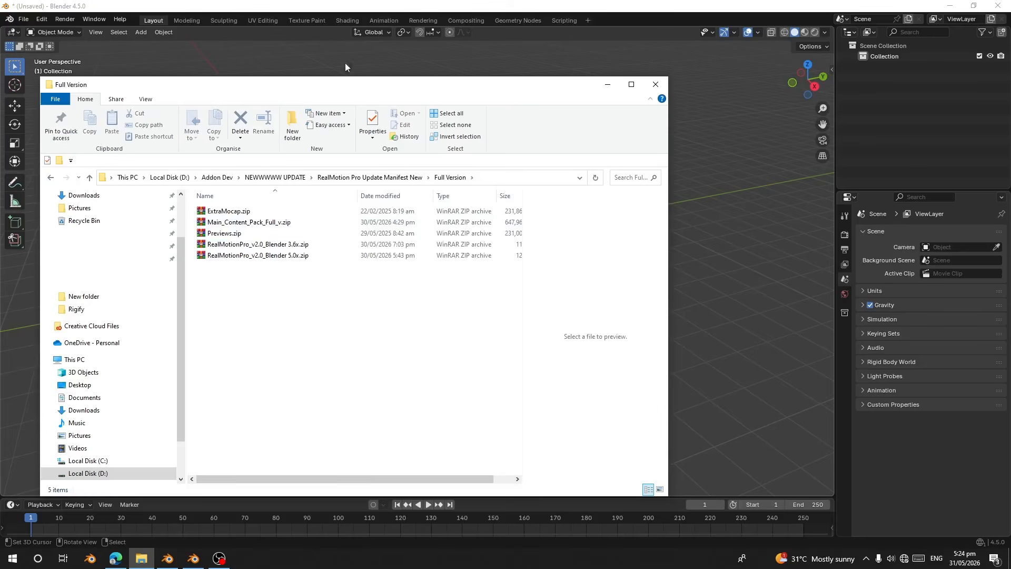
{"action": "right_click", "coordinate": [485, 183]}
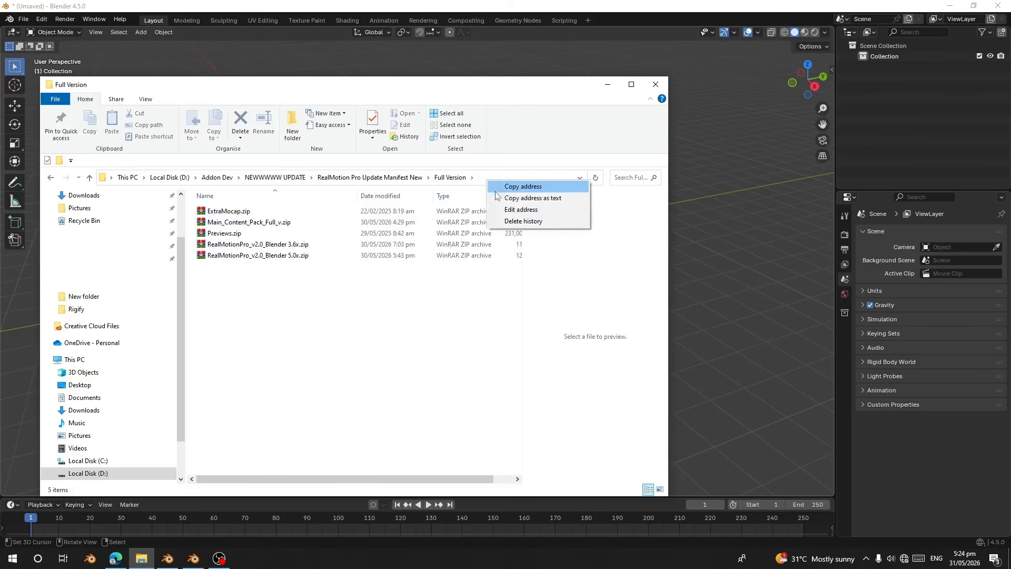
{"action": "left_click", "coordinate": [526, 196]}
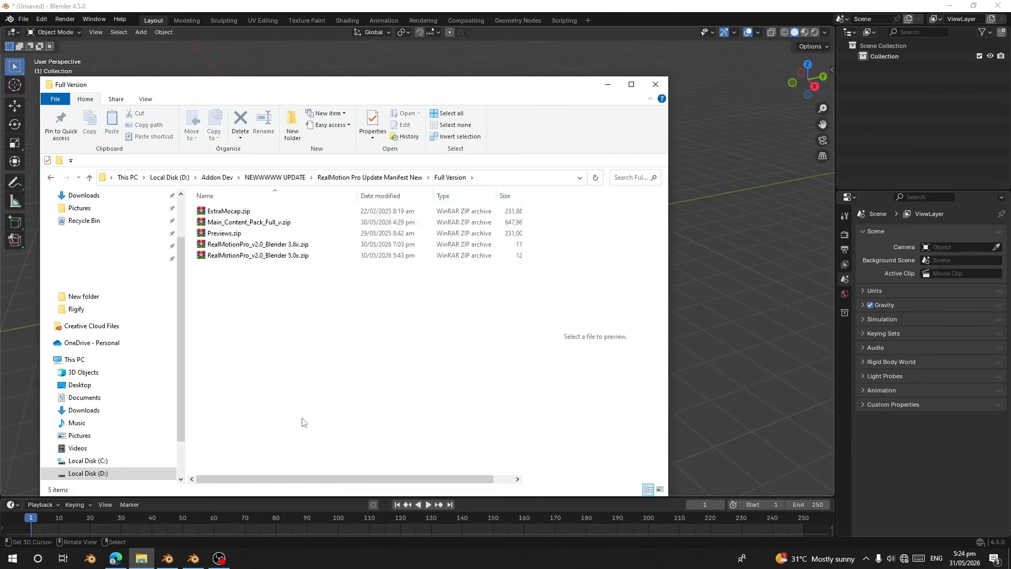
{"action": "right_click", "coordinate": [490, 175]}
{"action": "left_click", "coordinate": [527, 194]}
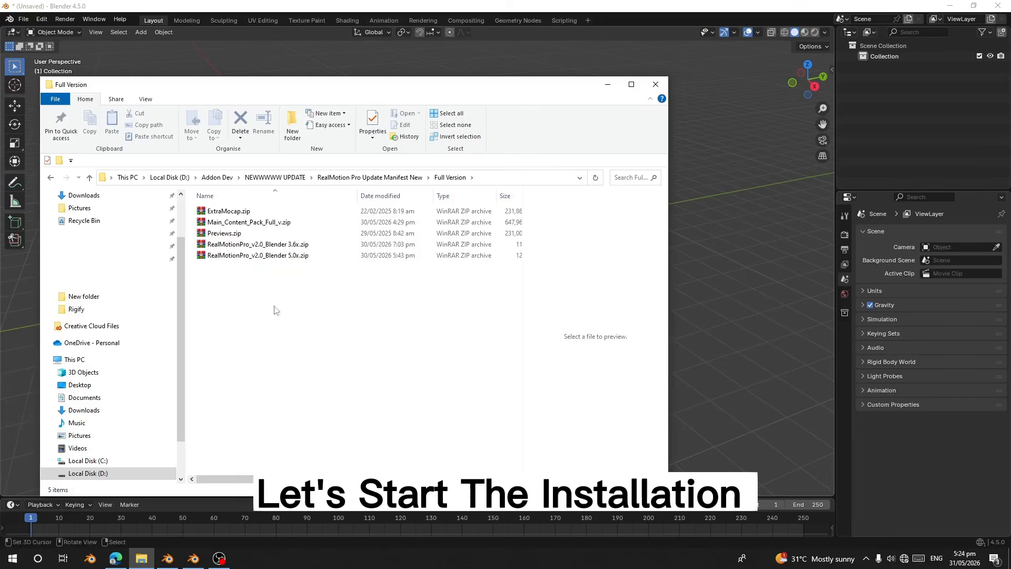
Step: Switch to Blender, start an add-on installation from disk in the preferences, and browse to the copied Full Version folder path
{"action": "left_click", "coordinate": [200, 7]}
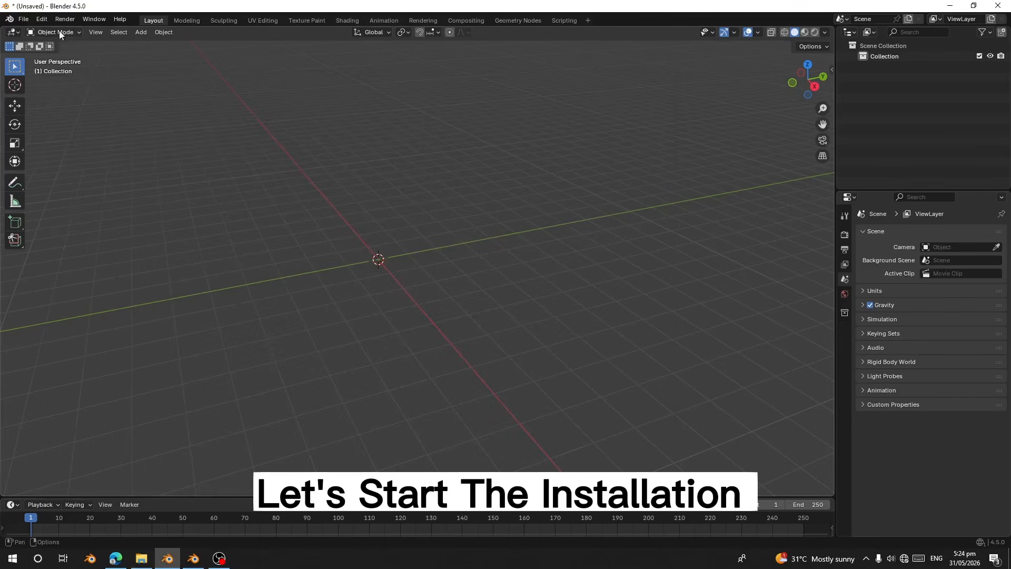
{"action": "left_click", "coordinate": [42, 19]}
{"action": "left_click", "coordinate": [66, 165]}
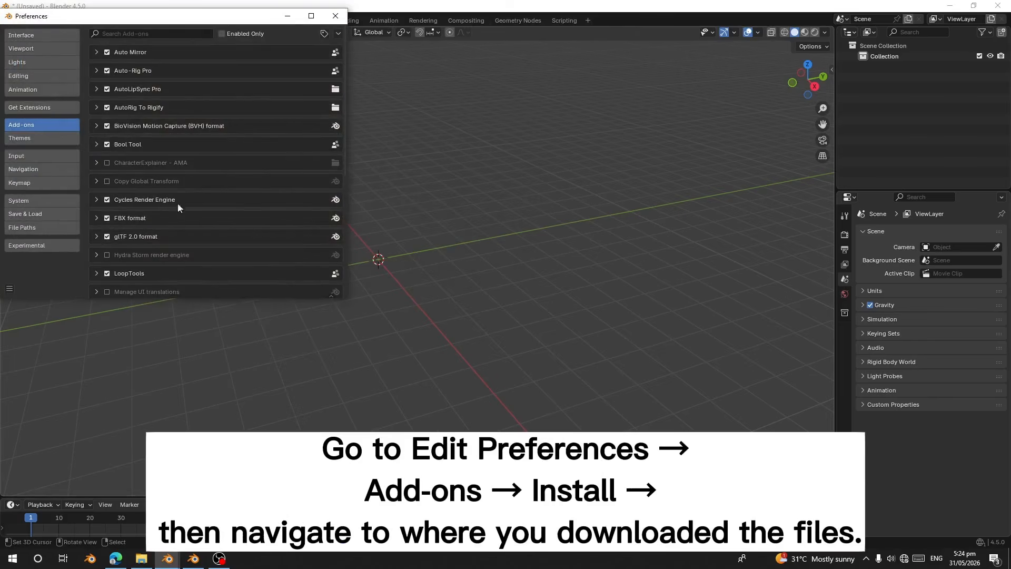
{"action": "left_click", "coordinate": [338, 33]}
{"action": "left_click", "coordinate": [338, 35]}
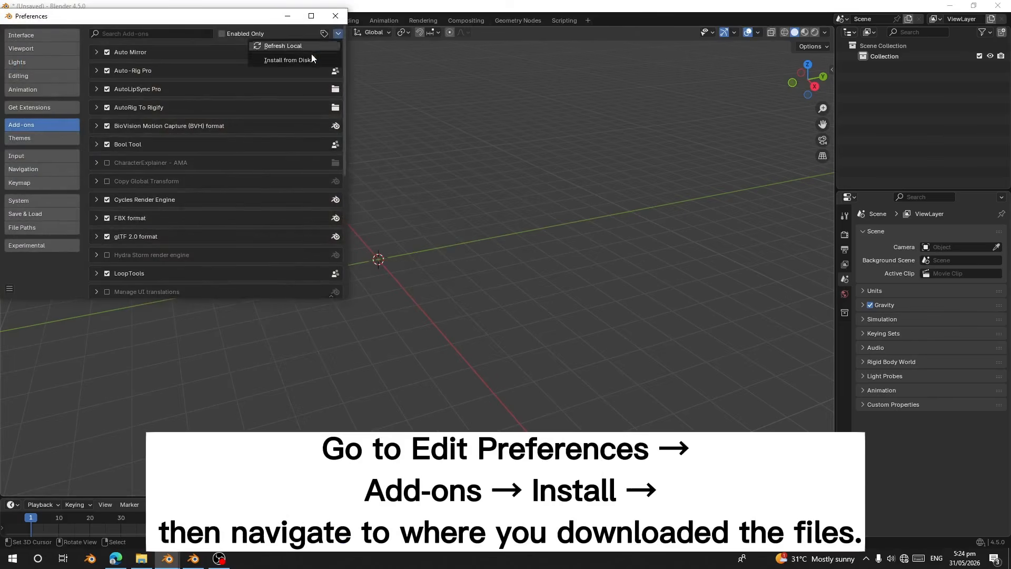
{"action": "left_click", "coordinate": [314, 59]}
{"action": "left_click", "coordinate": [280, 33]}
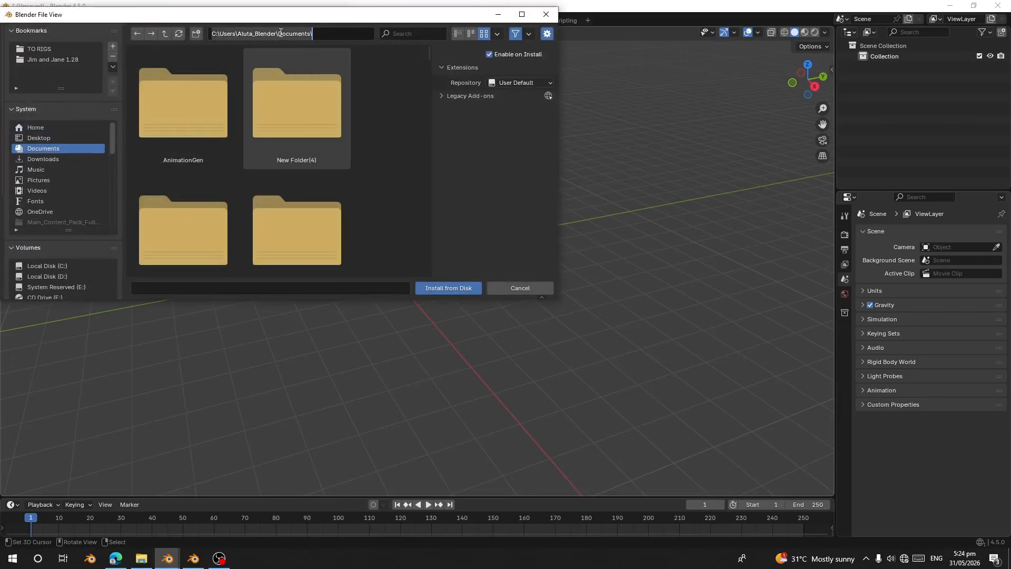
{"action": "key", "text": "ctrl+v"}
{"action": "key", "text": "Return"}
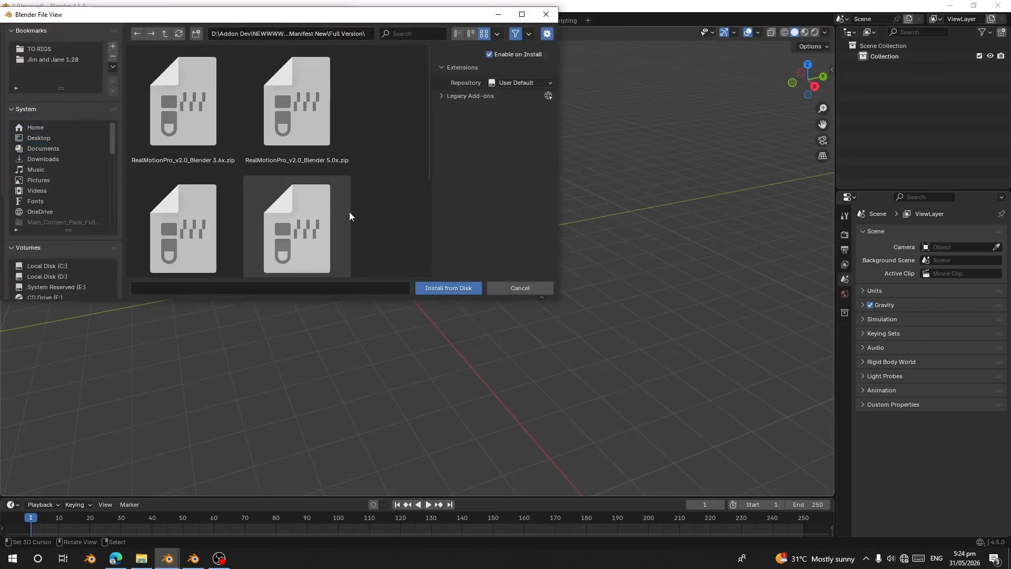
Step: Install the add-on from RealMotionPro_v2.0_Blender 3.6x.zip
{"action": "left_click", "coordinate": [158, 95]}
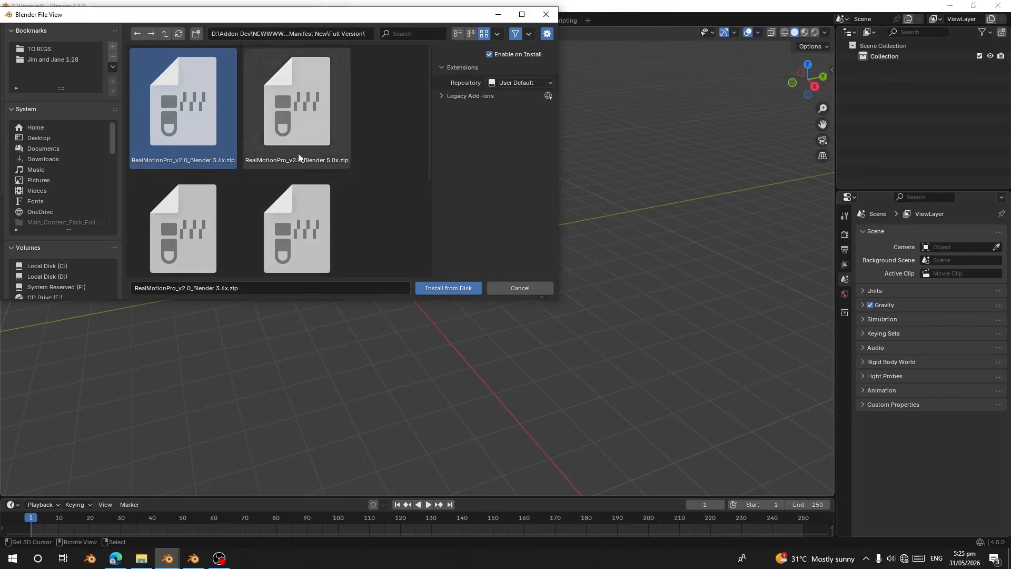
{"action": "left_click", "coordinate": [294, 131]}
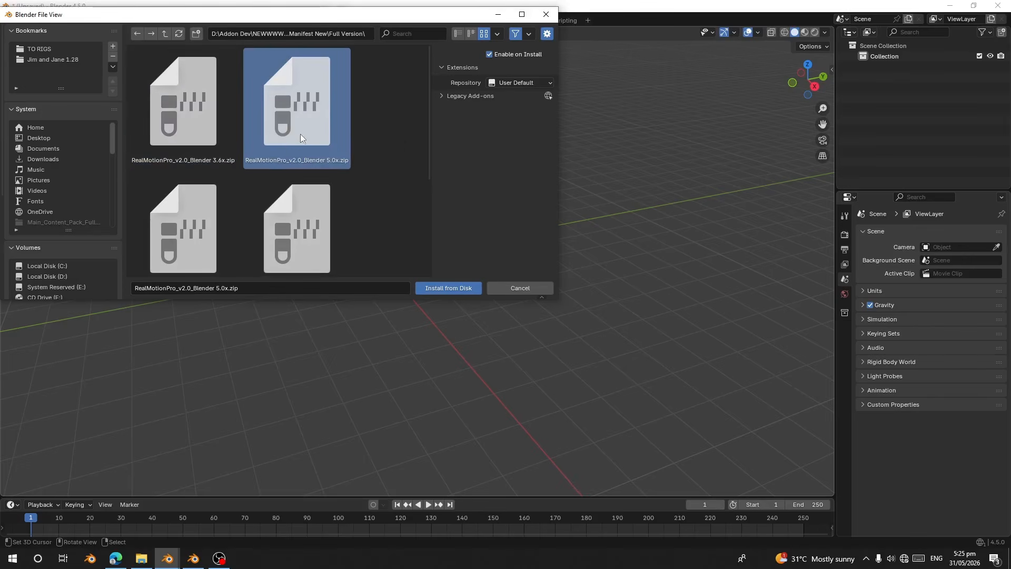
{"action": "left_click", "coordinate": [165, 130]}
{"action": "double_click", "coordinate": [165, 130]}
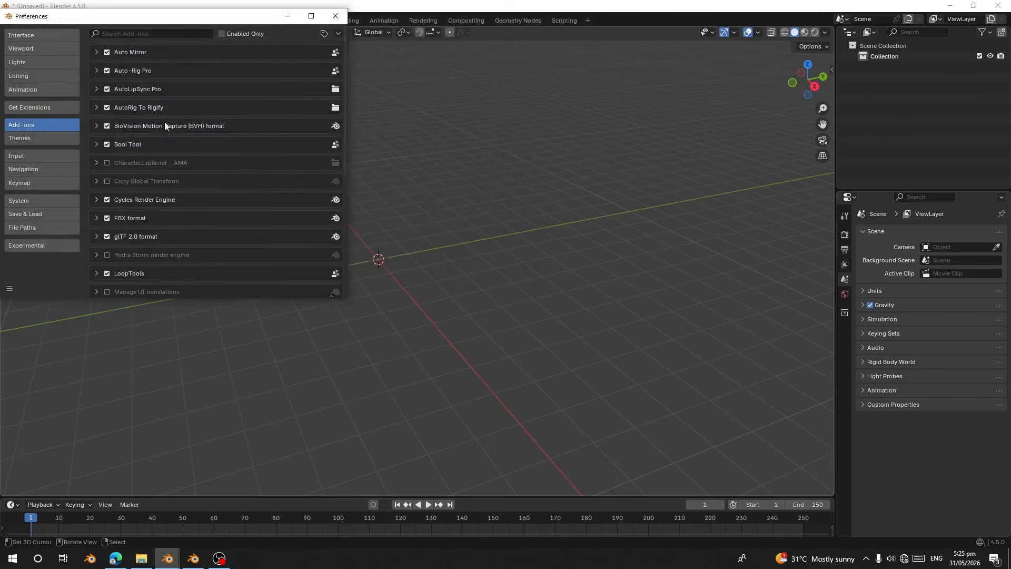
{"action": "left_click", "coordinate": [499, 545]}
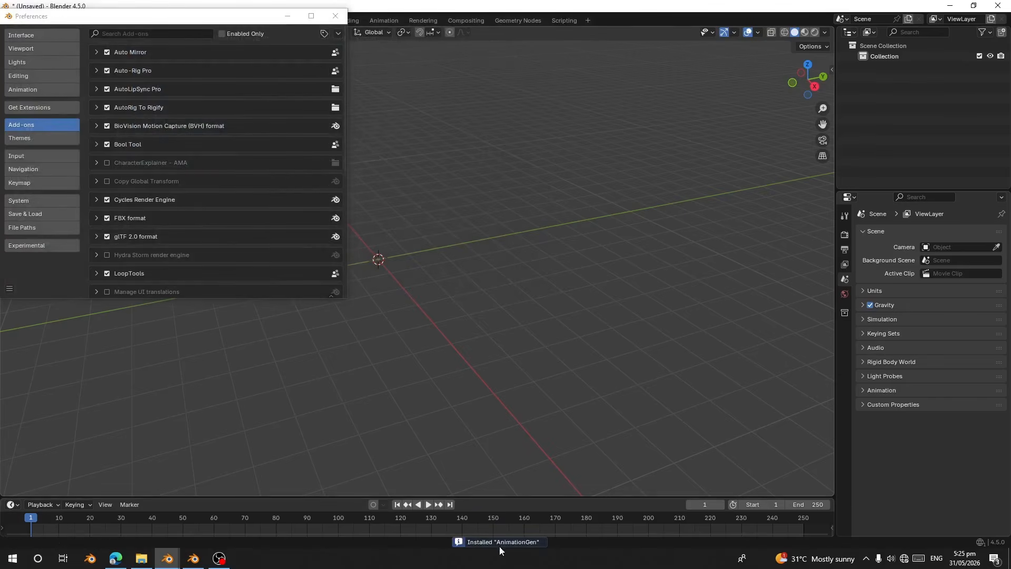
Step: Search the add-ons for "real" and expand the details of RealMotion Pro
{"action": "left_click", "coordinate": [131, 33]}
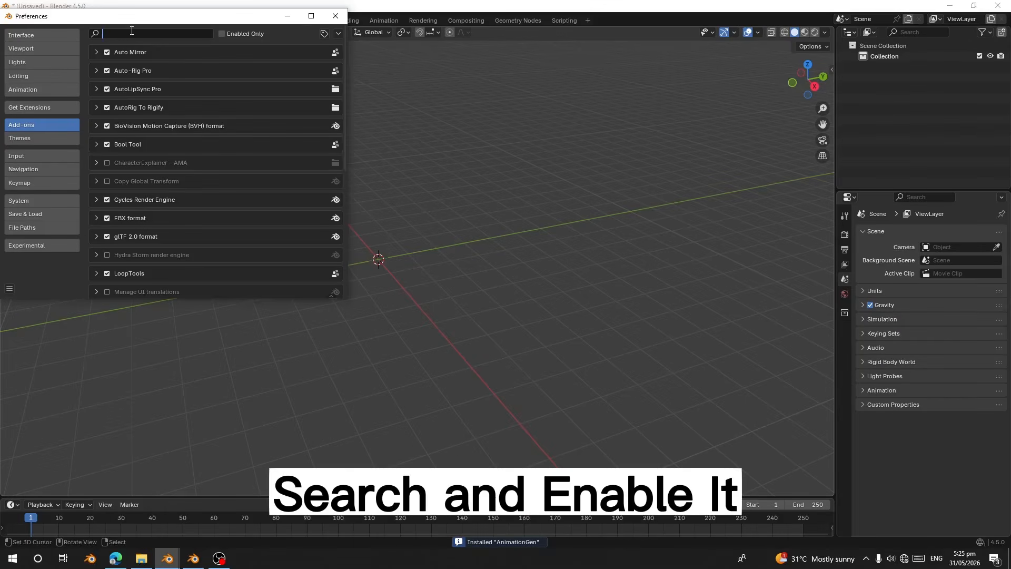
{"action": "type", "text": "real"}
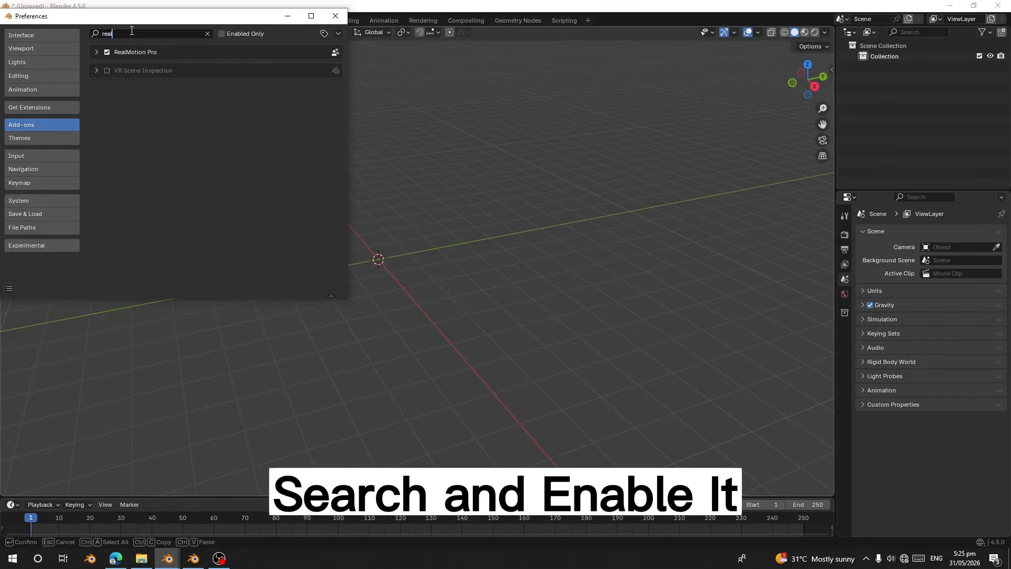
{"action": "left_click", "coordinate": [96, 52]}
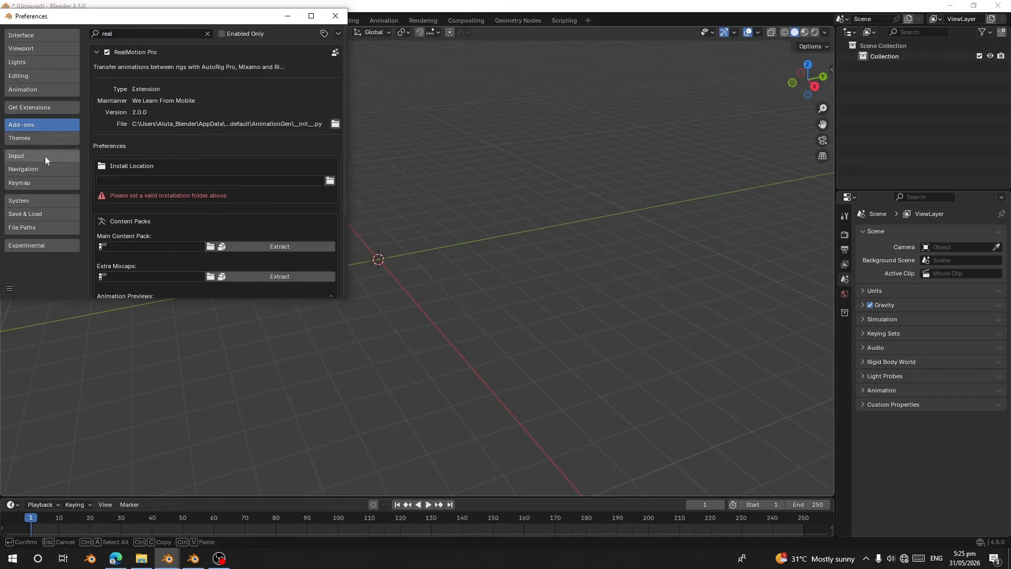
{"action": "left_click", "coordinate": [29, 107]}
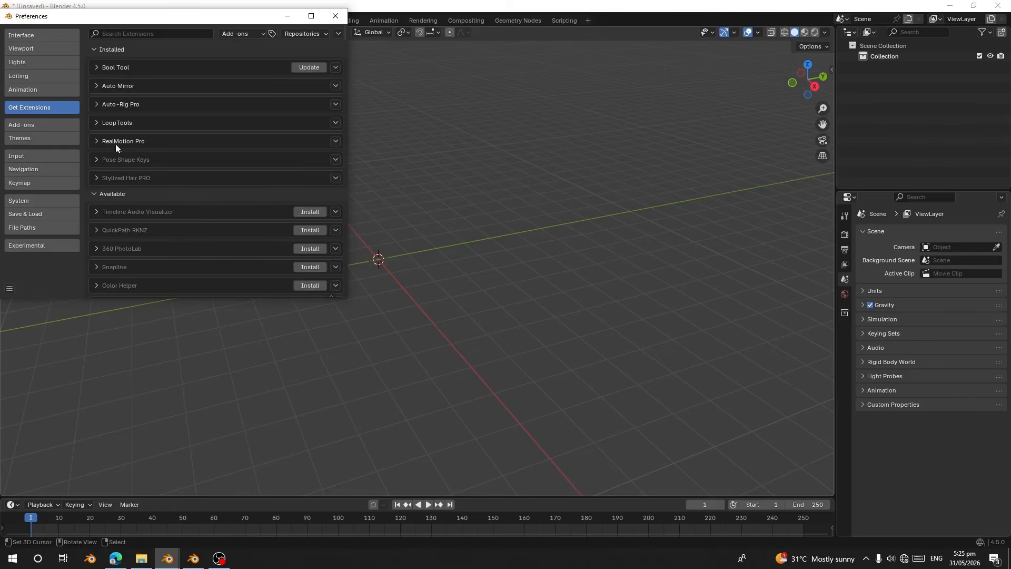
{"action": "left_click", "coordinate": [24, 125]}
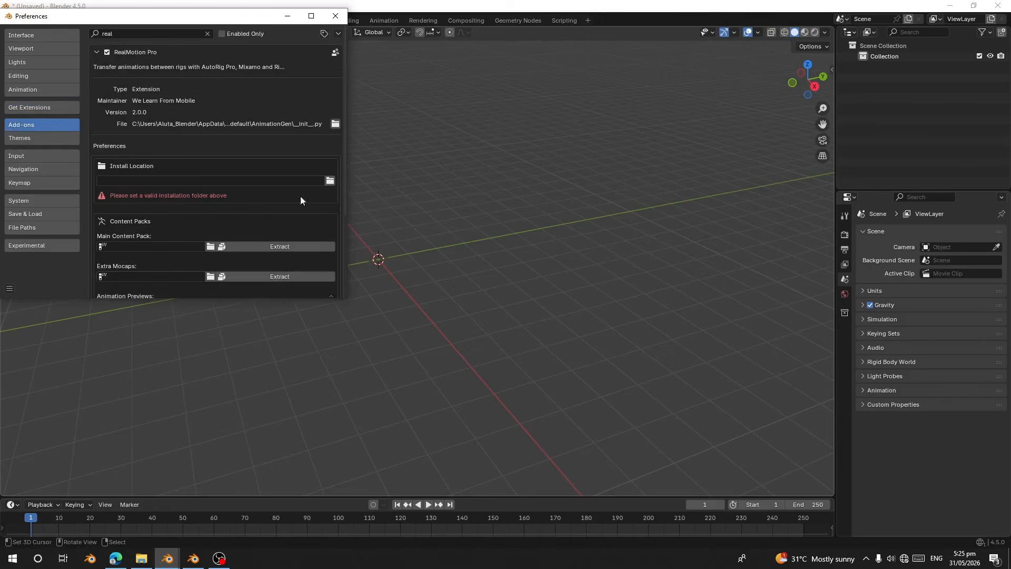
Step: Show the RealMotion Pro panel in the 3D viewport, widen it, refresh the animation previews and check the preview gallery
{"action": "left_click", "coordinate": [832, 69]}
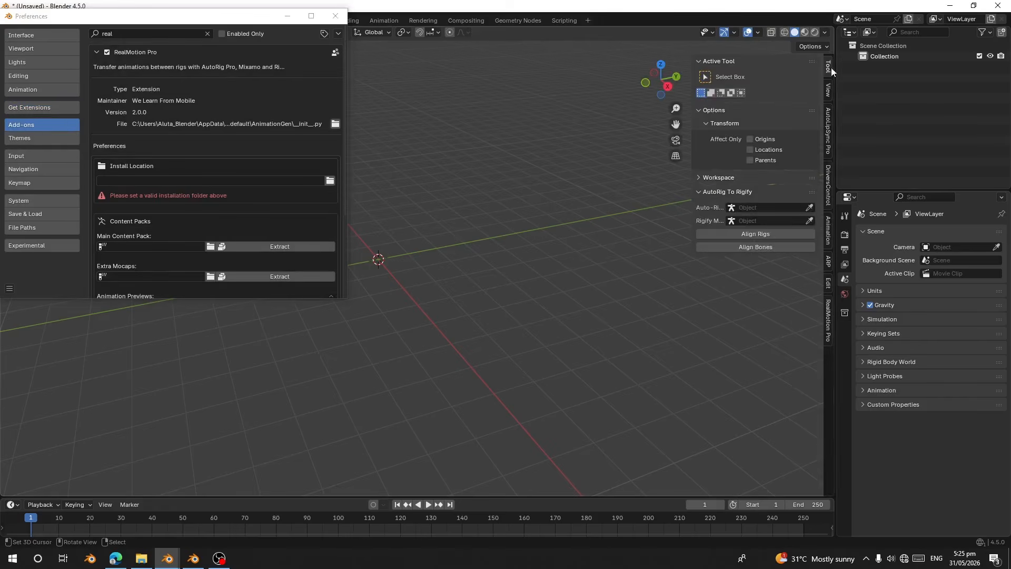
{"action": "left_click", "coordinate": [828, 327]}
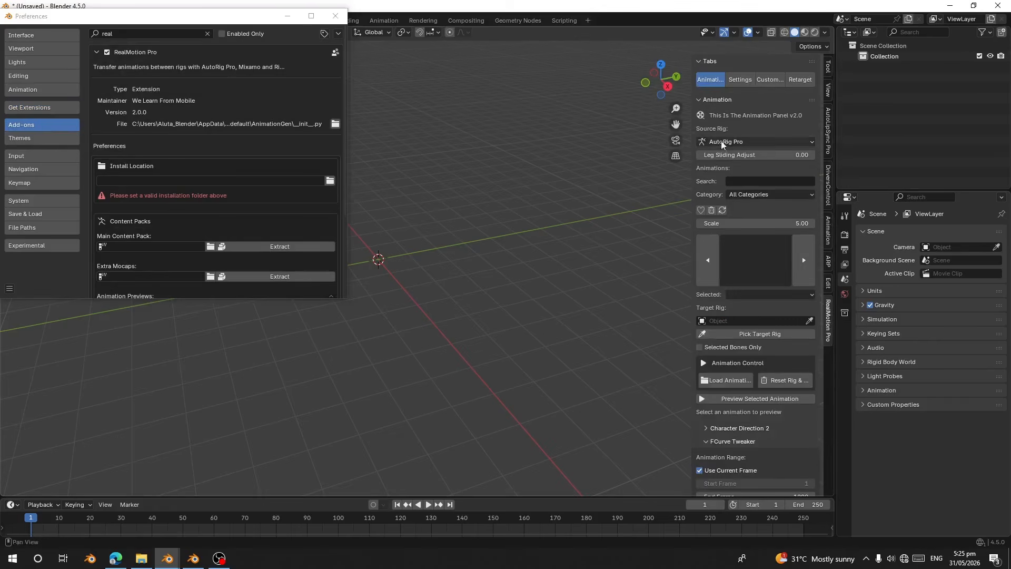
{"action": "left_click_drag", "start_coordinate": [691, 132], "coordinate": [586, 132]}
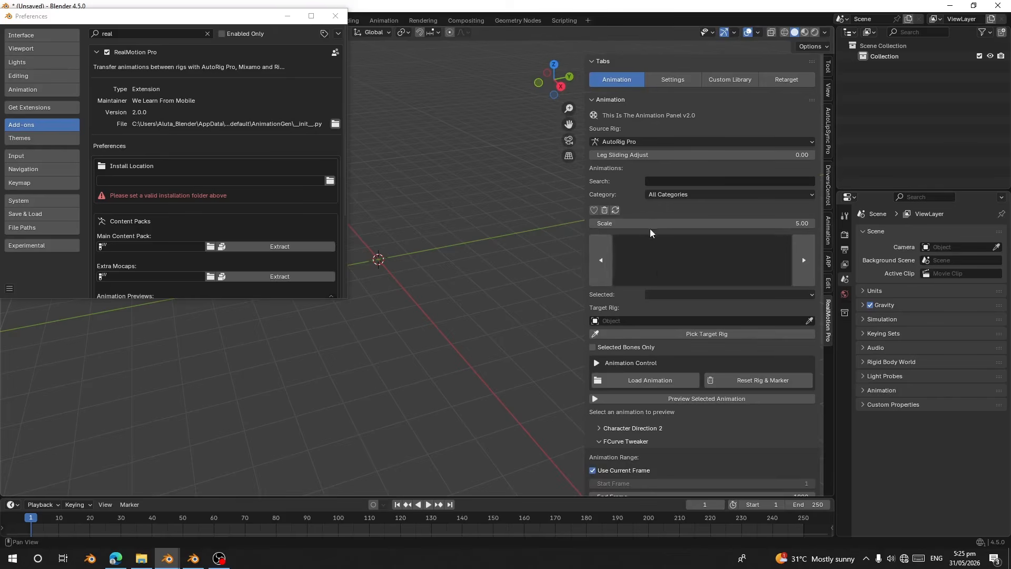
{"action": "left_click", "coordinate": [614, 210]}
{"action": "left_click", "coordinate": [669, 259]}
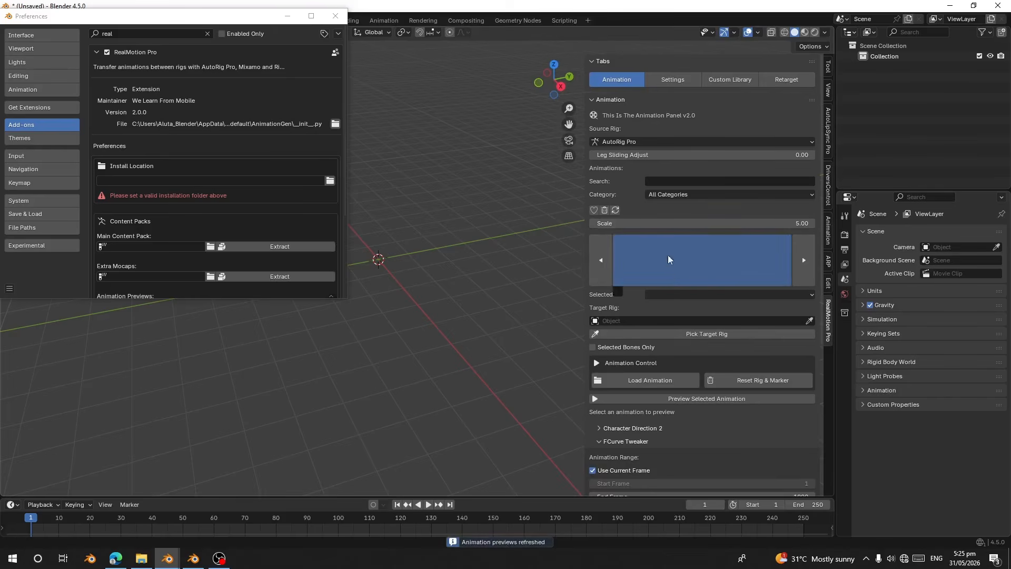
{"action": "left_click", "coordinate": [688, 267]}
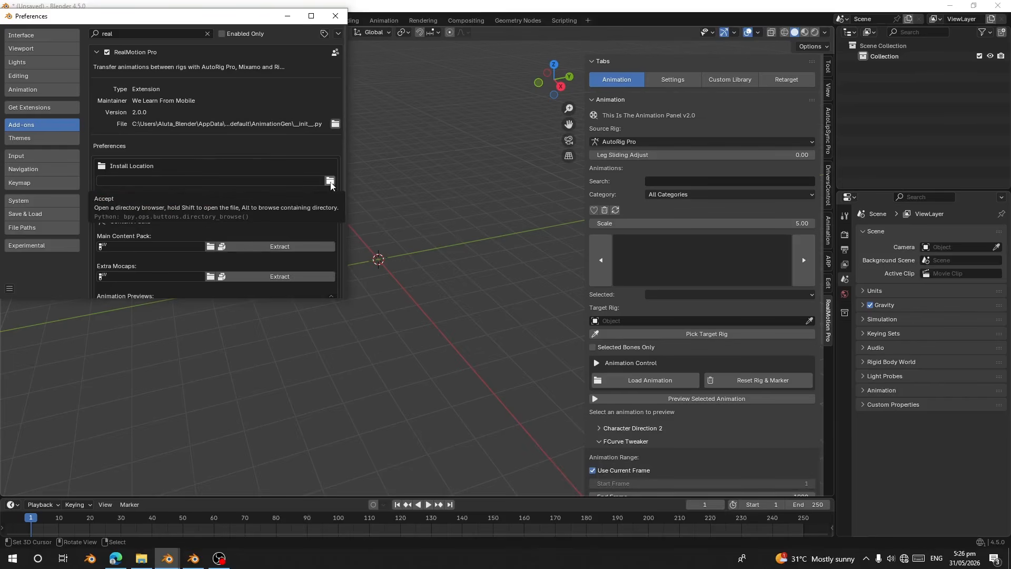
Step: Set RealMotion Pro's install location to the Documents folder
{"action": "left_click", "coordinate": [330, 182]}
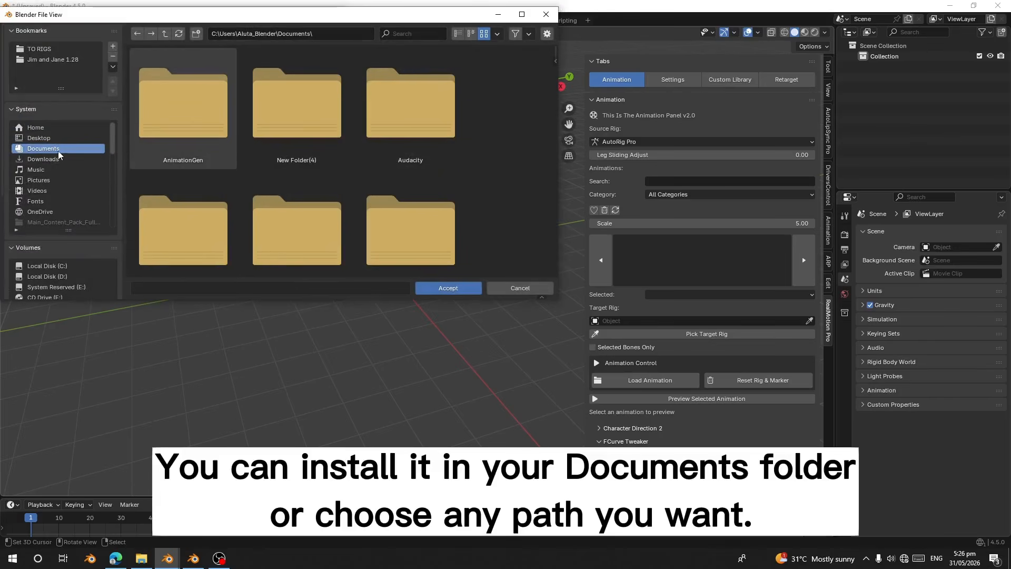
{"action": "left_click", "coordinate": [70, 277]}
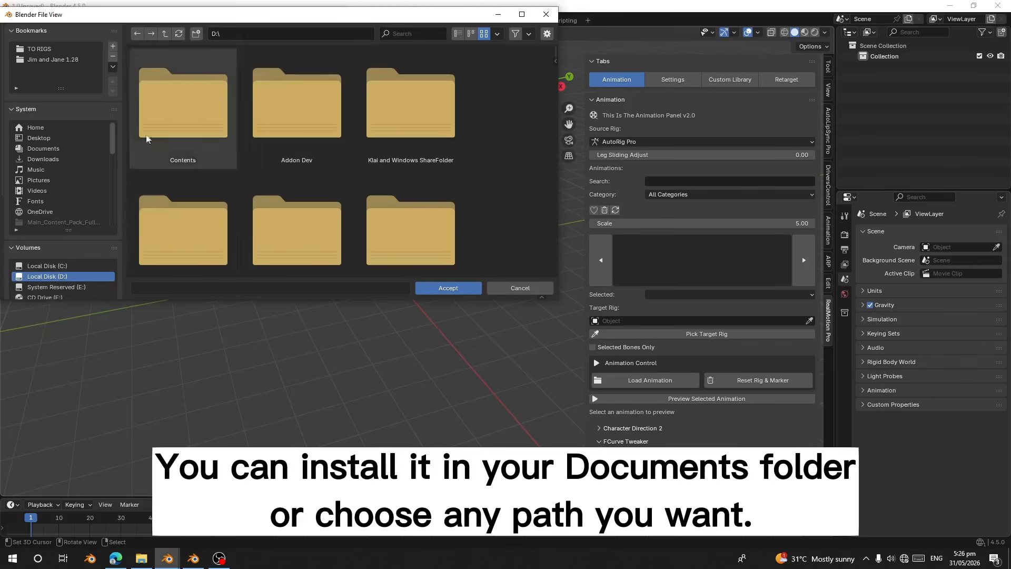
{"action": "left_click", "coordinate": [43, 149]}
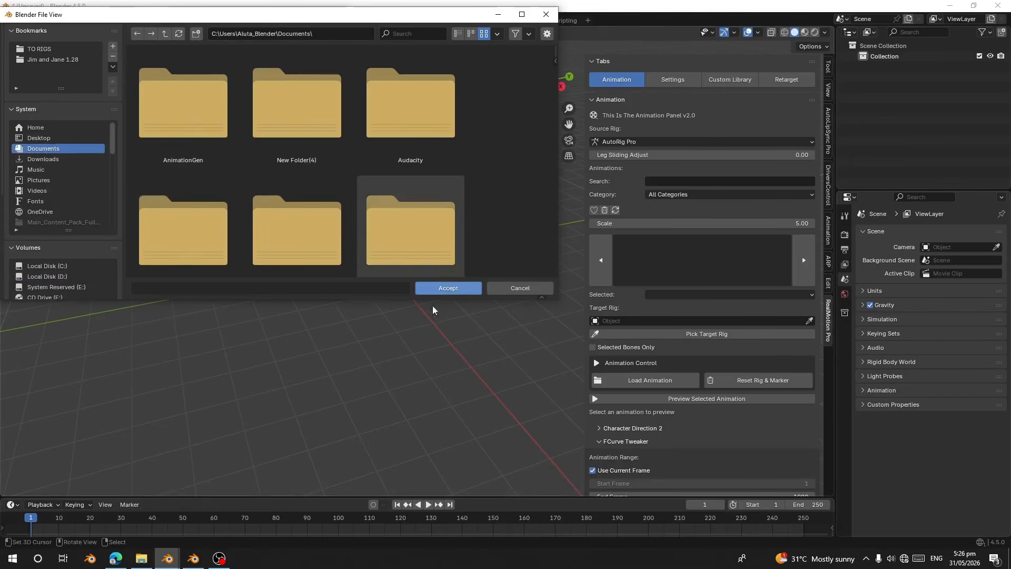
{"action": "left_click", "coordinate": [447, 288]}
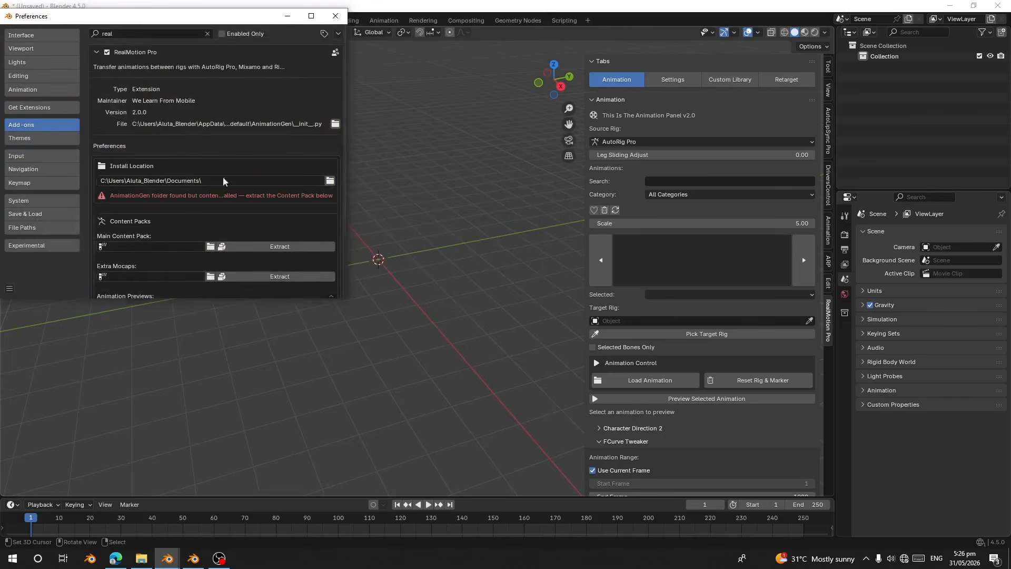
Step: Set the Main Content Pack to Main_Content_Pack_Full_v.zip from the copied Full Version folder path
{"action": "scroll", "coordinate": [94, 216], "scroll_direction": "down", "scroll_amount": 3}
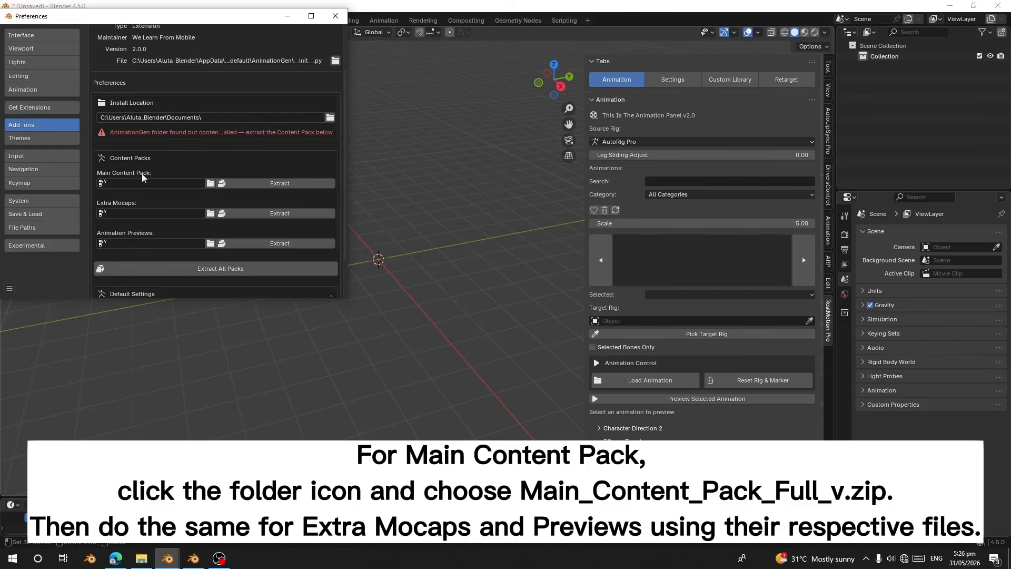
{"action": "left_click", "coordinate": [211, 184]}
{"action": "left_click", "coordinate": [276, 33]}
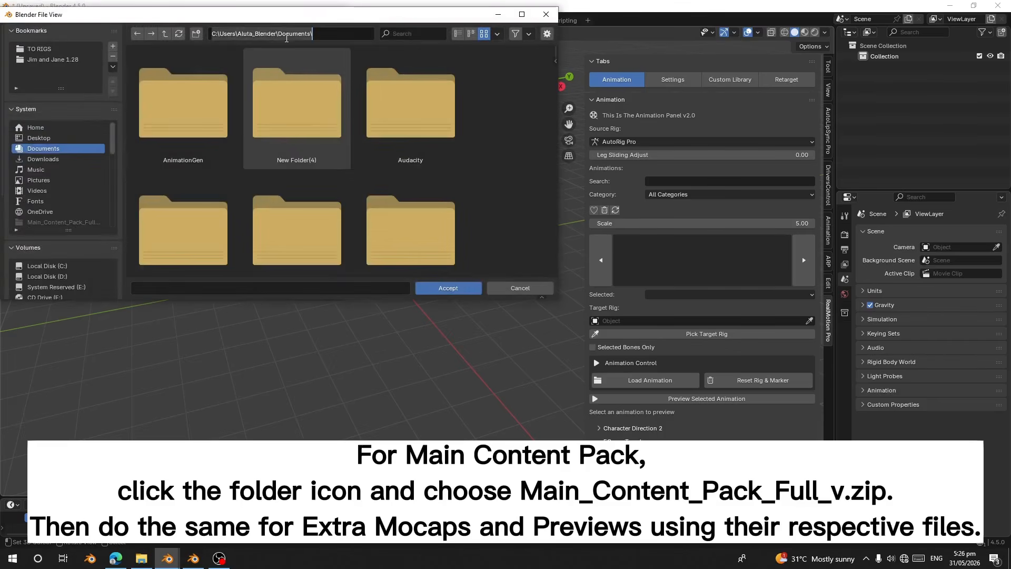
{"action": "key", "text": "ctrl+v"}
{"action": "key", "text": "Return"}
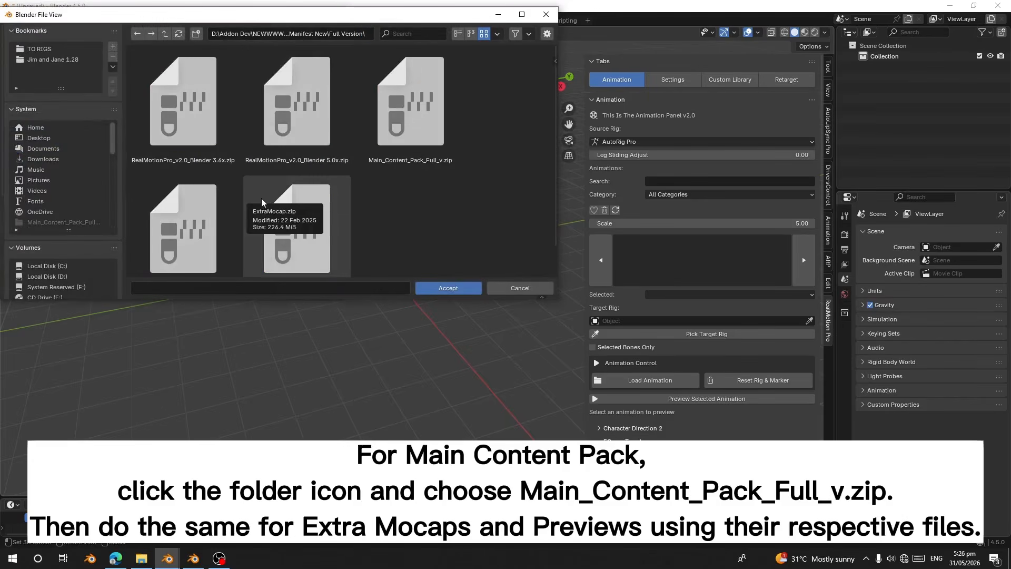
{"action": "left_click", "coordinate": [409, 111]}
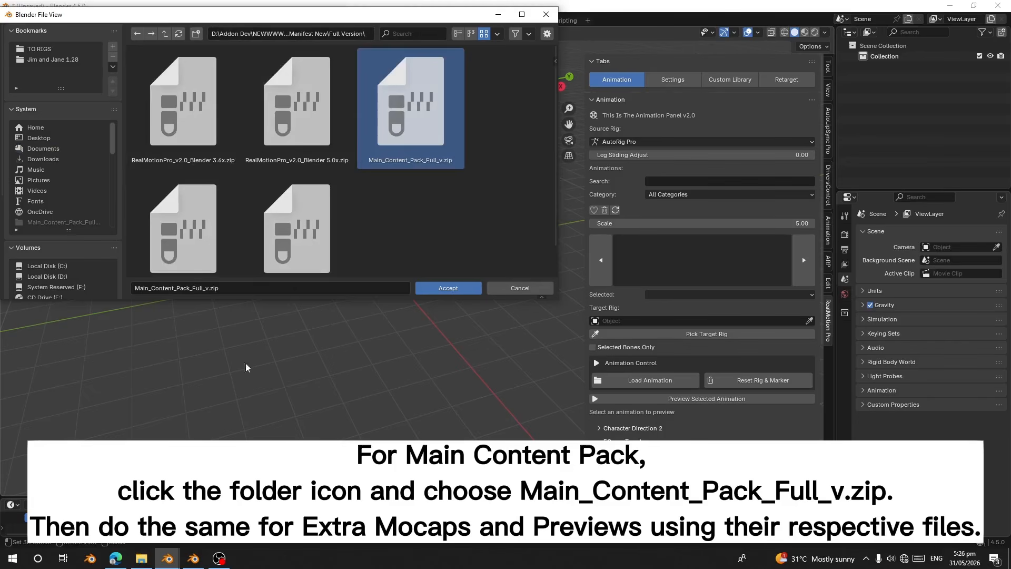
{"action": "left_click", "coordinate": [433, 290]}
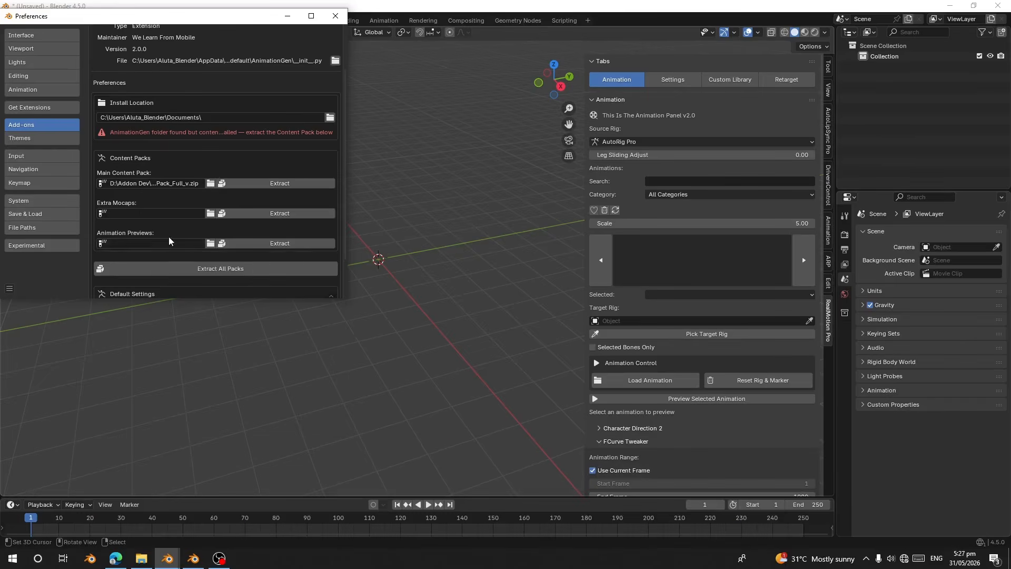
Step: Set the Extra Mocaps pack to ExtraMocap.zip from the Full Version folder
{"action": "left_click", "coordinate": [210, 213]}
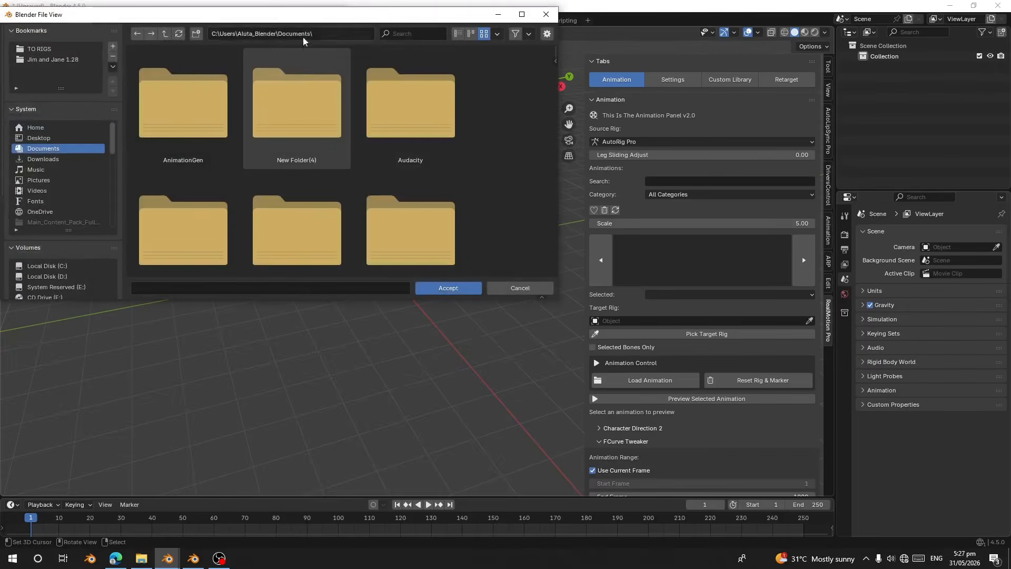
{"action": "left_click", "coordinate": [304, 34]}
{"action": "key", "text": "ctrl+v"}
{"action": "key", "text": "Return"}
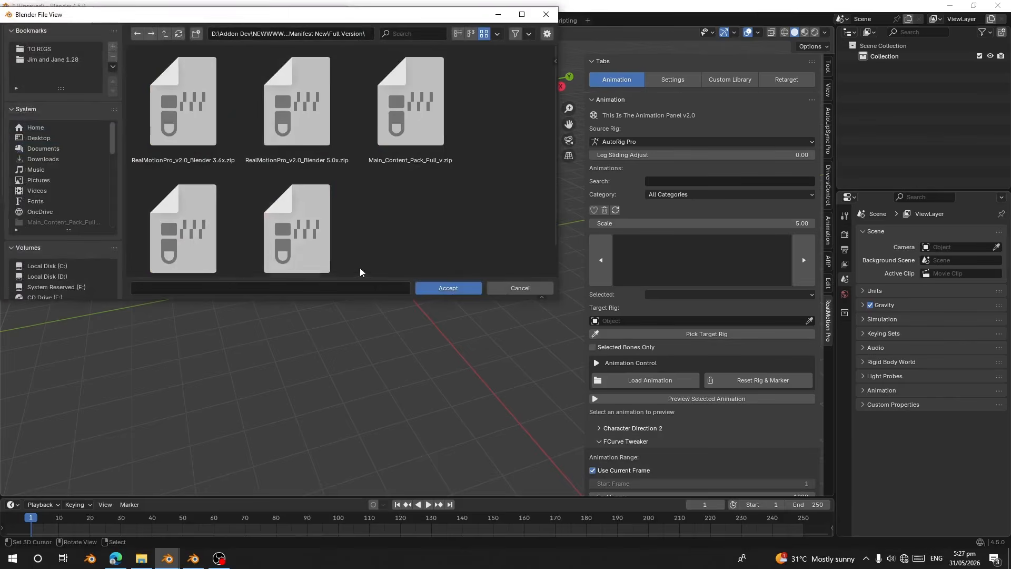
{"action": "scroll", "coordinate": [326, 241], "scroll_direction": "down", "scroll_amount": 1}
{"action": "double_click", "coordinate": [318, 230]}
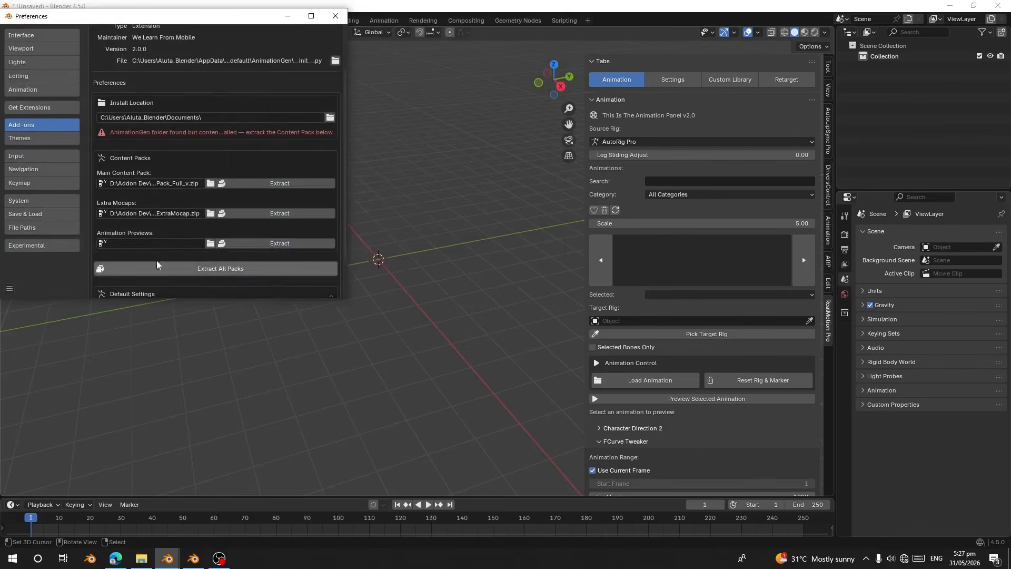
Step: Set the Animation Previews pack to Previews.zip from the Full Version folder
{"action": "left_click", "coordinate": [209, 243]}
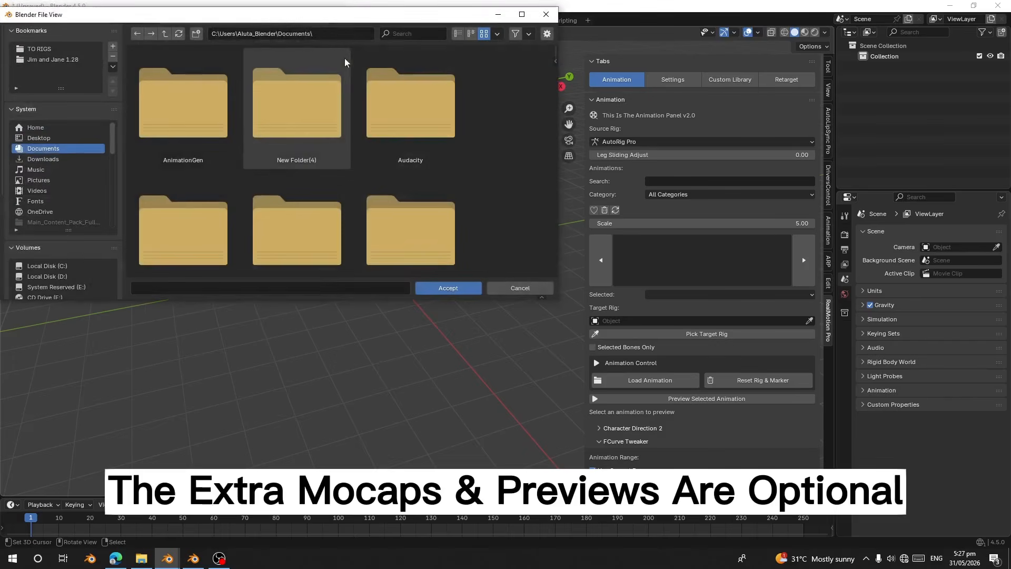
{"action": "left_click", "coordinate": [320, 37]}
{"action": "key", "text": "ctrl+v"}
{"action": "key", "text": "Return"}
{"action": "scroll", "coordinate": [307, 247], "scroll_direction": "down", "scroll_amount": 2}
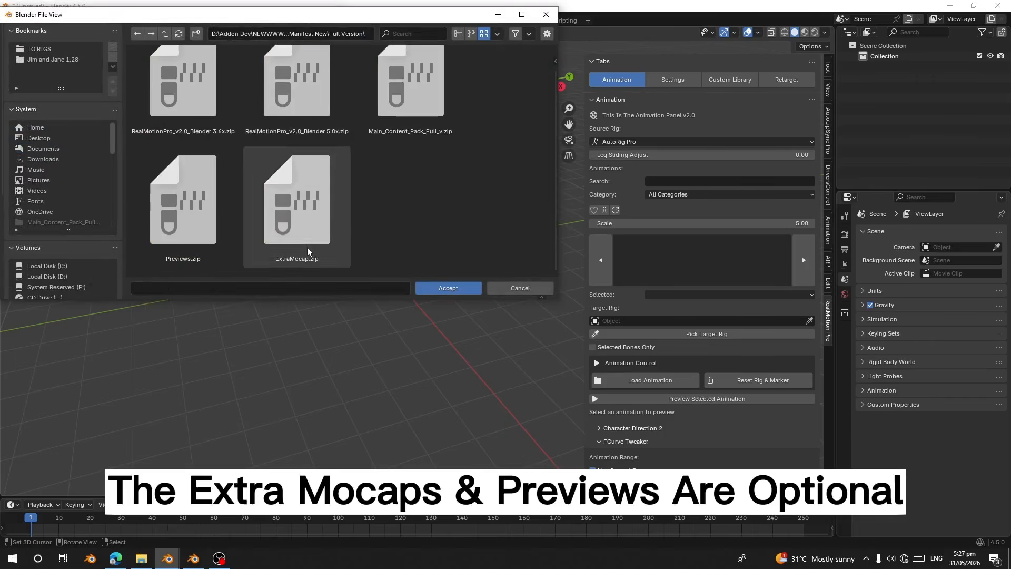
{"action": "double_click", "coordinate": [216, 231]}
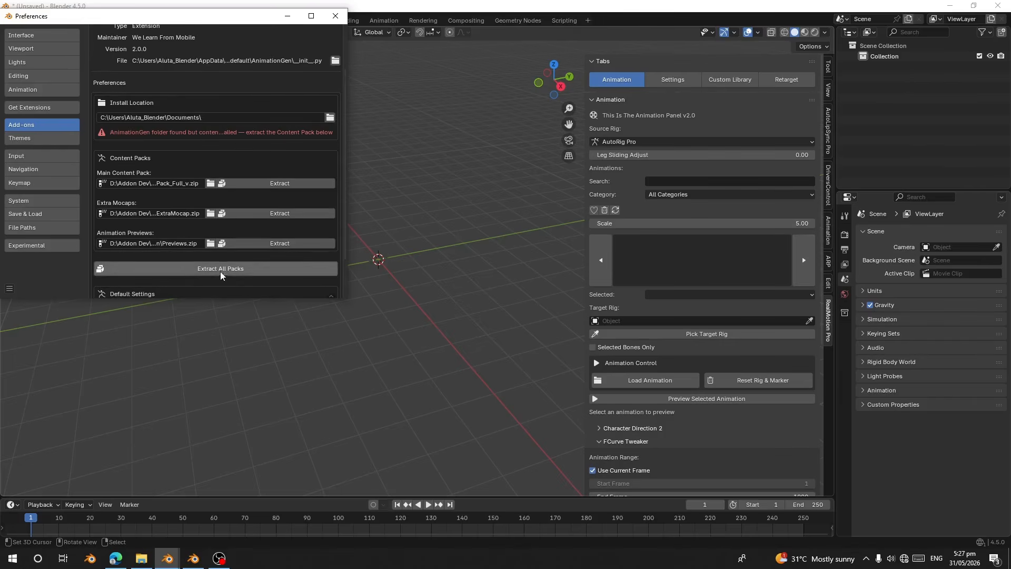
Step: Extract all three content packs and check the add-on's install location and remaining preferences
{"action": "left_click", "coordinate": [212, 270]}
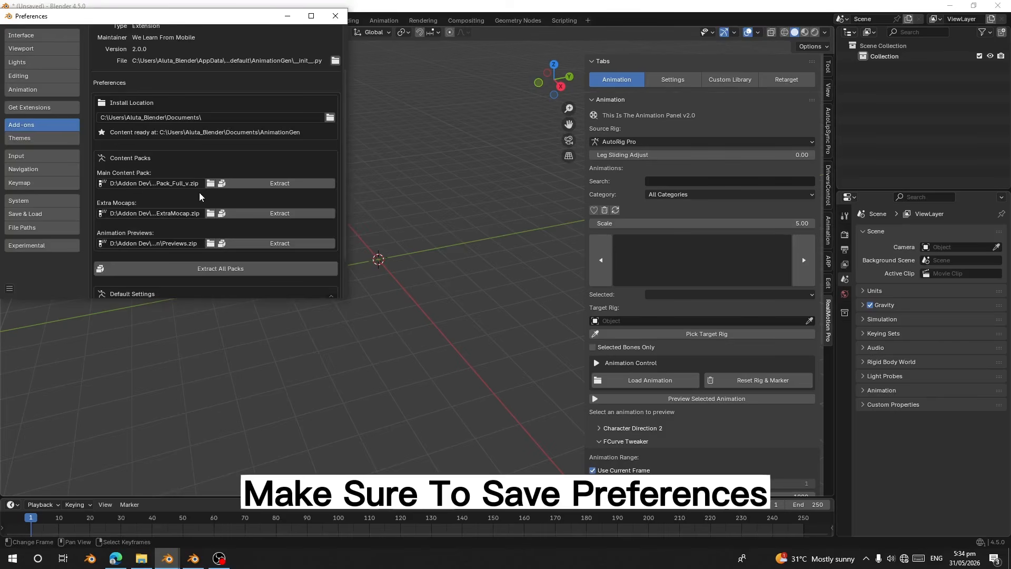
{"action": "scroll", "coordinate": [203, 151], "scroll_direction": "down", "scroll_amount": 2}
{"action": "scroll", "coordinate": [203, 150], "scroll_direction": "up", "scroll_amount": 2}
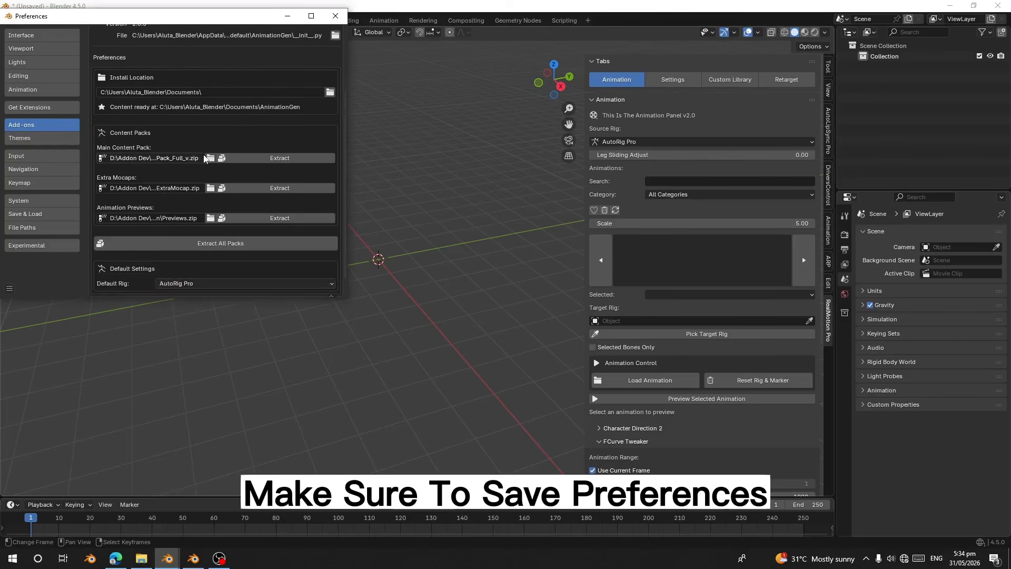
{"action": "scroll", "coordinate": [735, 339], "scroll_direction": "down", "scroll_amount": 5}
{"action": "scroll", "coordinate": [737, 352], "scroll_direction": "up", "scroll_amount": 5}
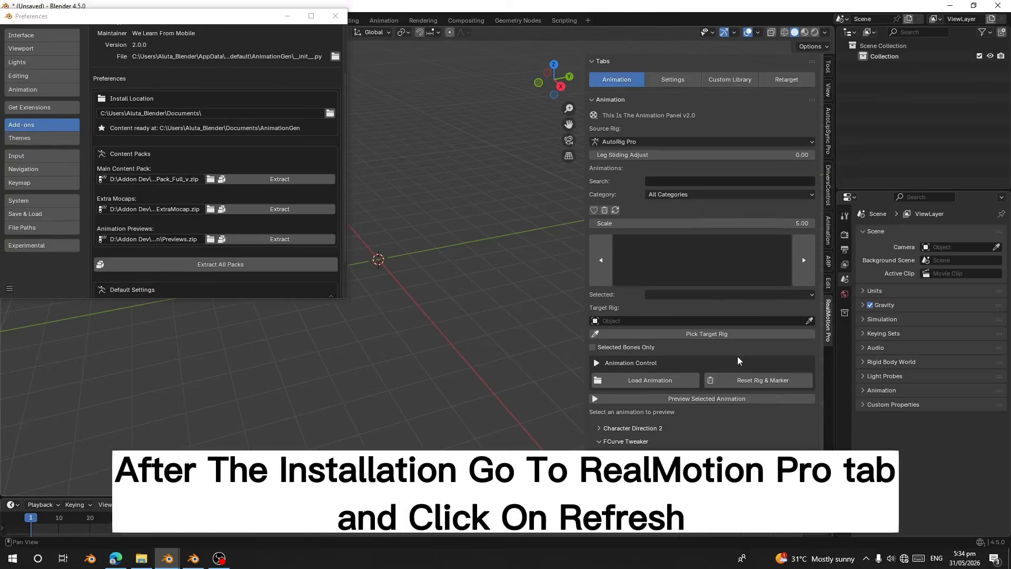
Step: Refresh the animation previews in the RealMotion Pro panel and enlarge the preview scale to about 8.36
{"action": "left_click", "coordinate": [614, 210]}
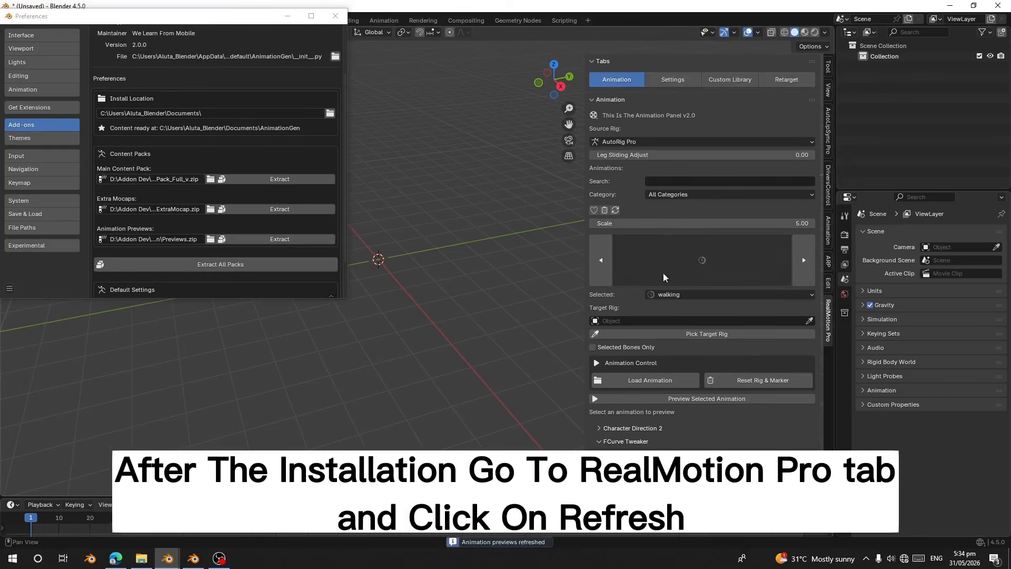
{"action": "left_click_drag", "start_coordinate": [664, 223], "coordinate": [700, 224]}
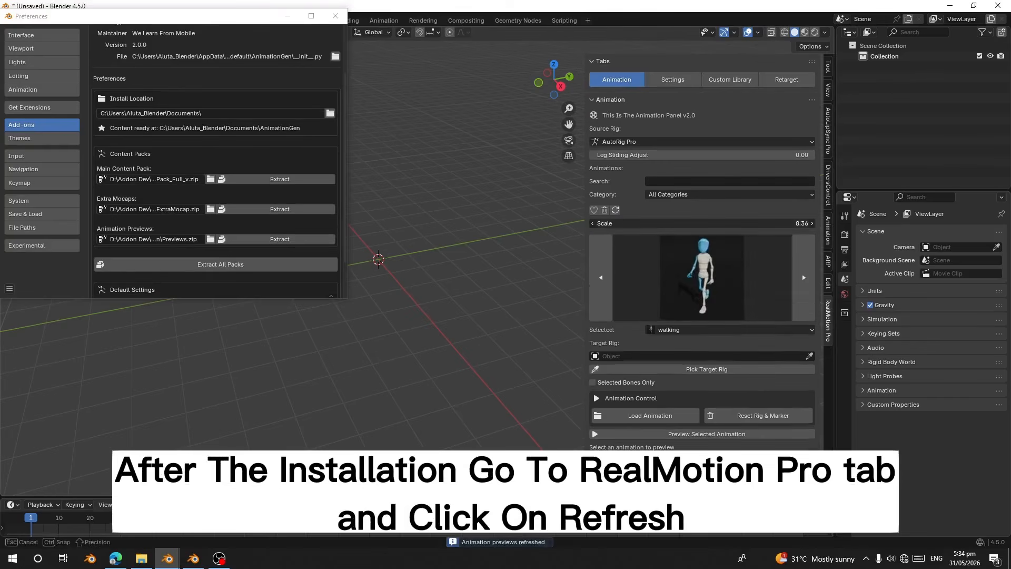
Step: Browse the animation preview gallery, switch to the following animation and back to walking, and look through the thumbnails
{"action": "left_click", "coordinate": [657, 258]}
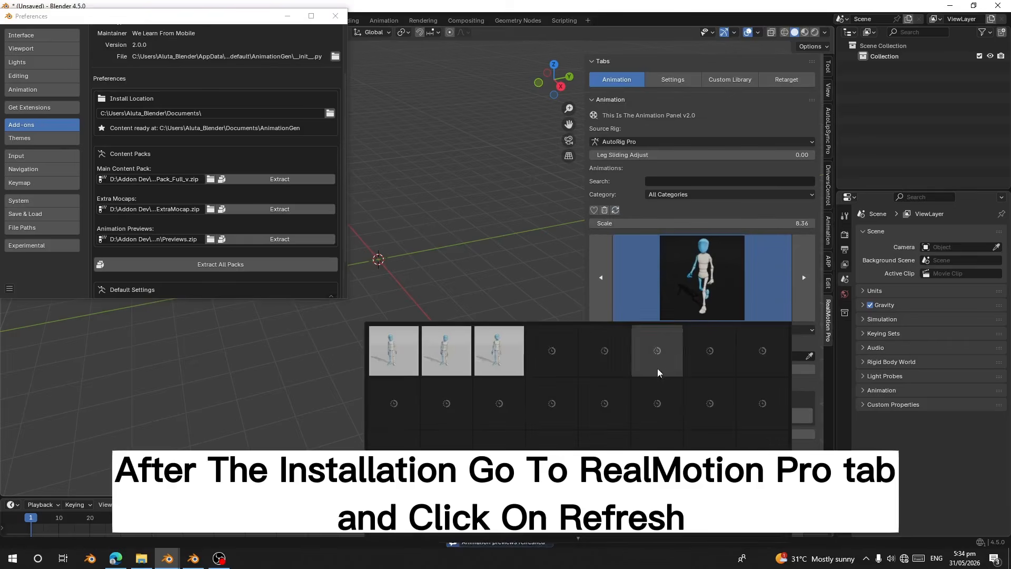
{"action": "left_click", "coordinate": [629, 293]}
{"action": "left_click", "coordinate": [807, 290]}
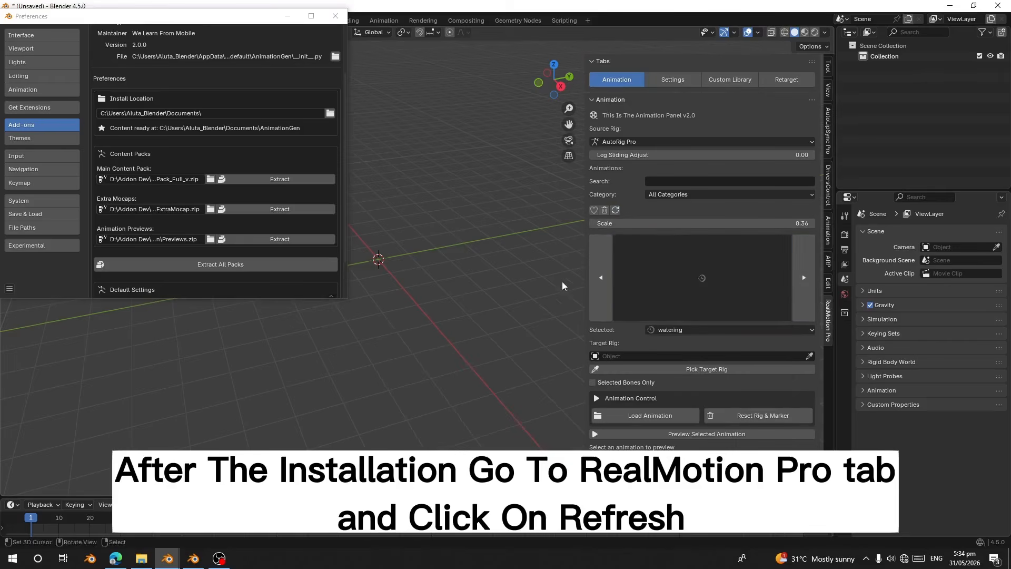
{"action": "left_click", "coordinate": [599, 283]}
{"action": "scroll", "coordinate": [689, 320], "scroll_direction": "down", "scroll_amount": 3}
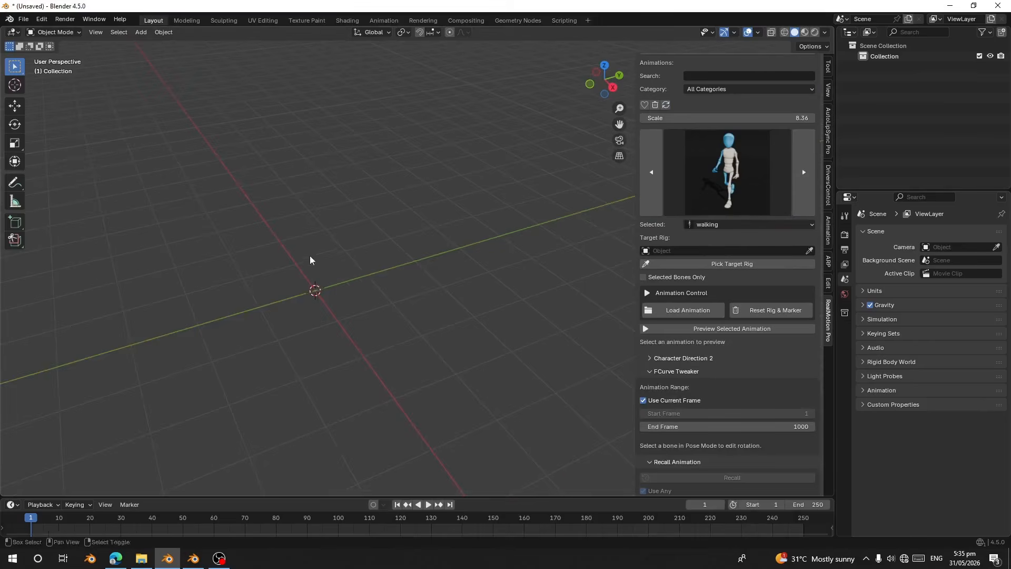
{"action": "scroll", "coordinate": [727, 242], "scroll_direction": "up", "scroll_amount": 3}
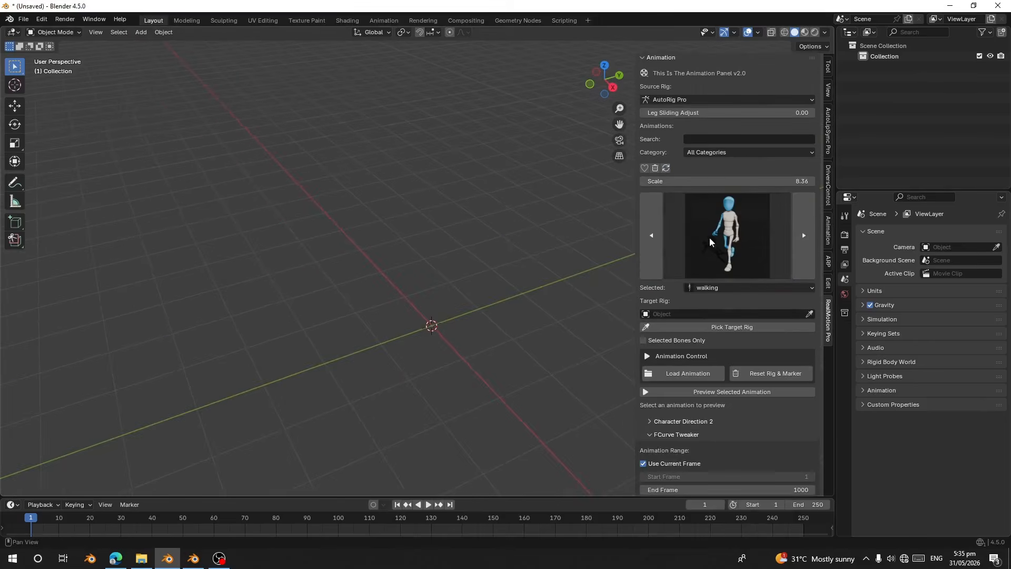
{"action": "left_click", "coordinate": [715, 221]}
{"action": "scroll", "coordinate": [600, 516], "scroll_direction": "down", "scroll_amount": 5}
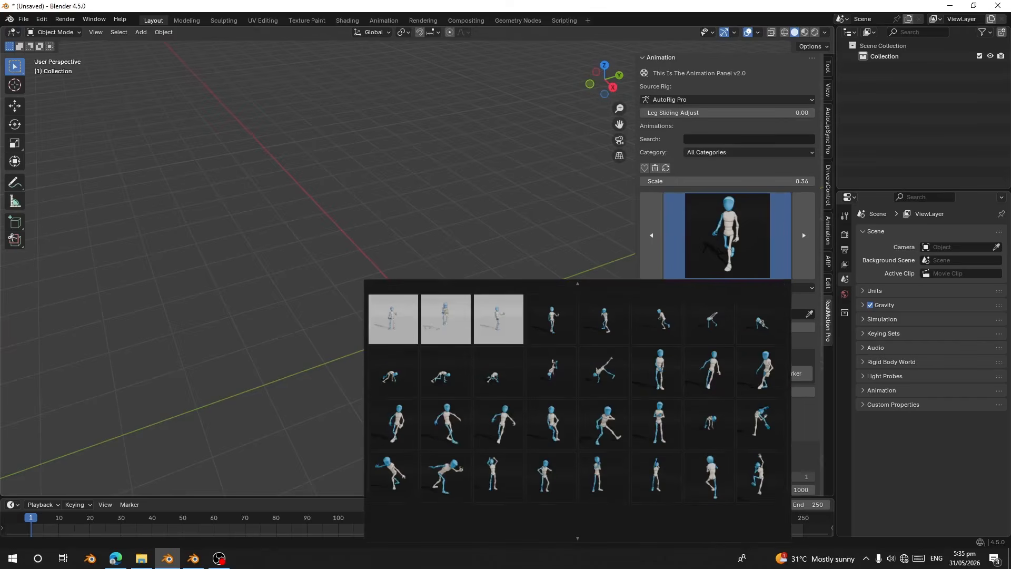
{"action": "scroll", "coordinate": [577, 406], "scroll_direction": "down", "scroll_amount": 8}
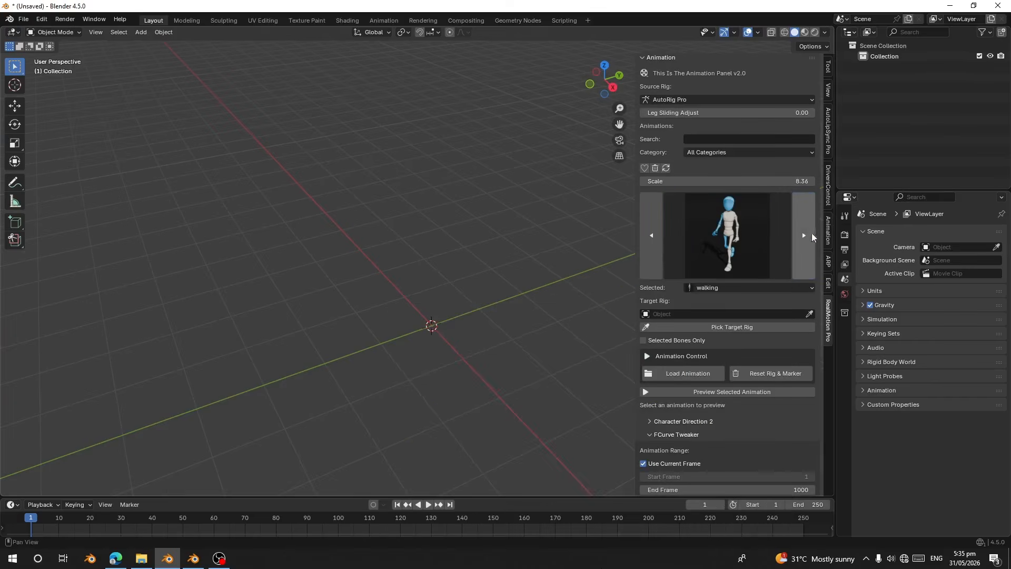
Step: Step forward through the animation previews after walking, and back to wheelbarrow walk turn
{"action": "left_click", "coordinate": [801, 241]}
{"action": "left_click", "coordinate": [801, 241]}
{"action": "left_click", "coordinate": [801, 242]}
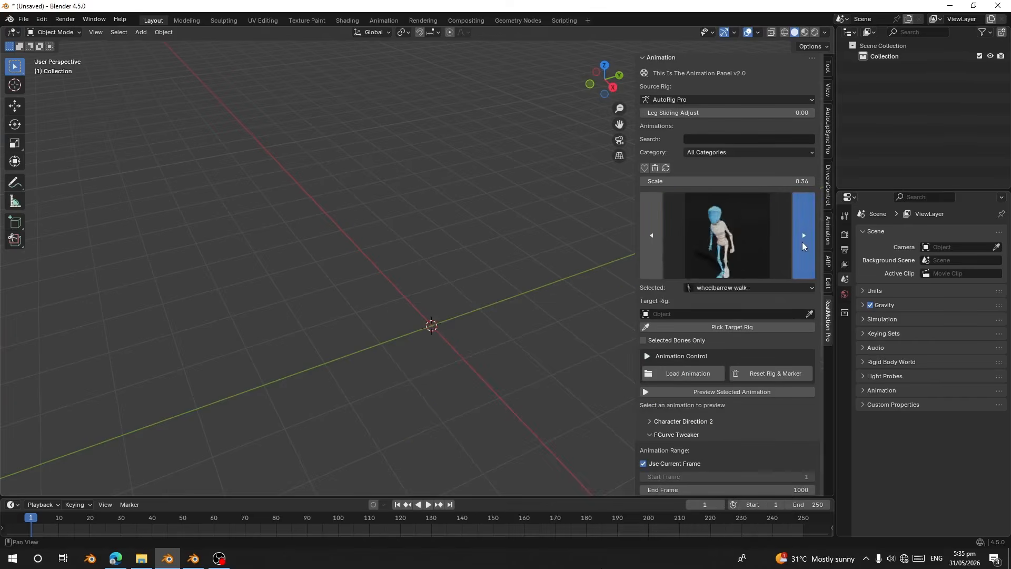
{"action": "left_click", "coordinate": [801, 242]}
{"action": "left_click", "coordinate": [643, 229]}
{"action": "left_click", "coordinate": [644, 228]}
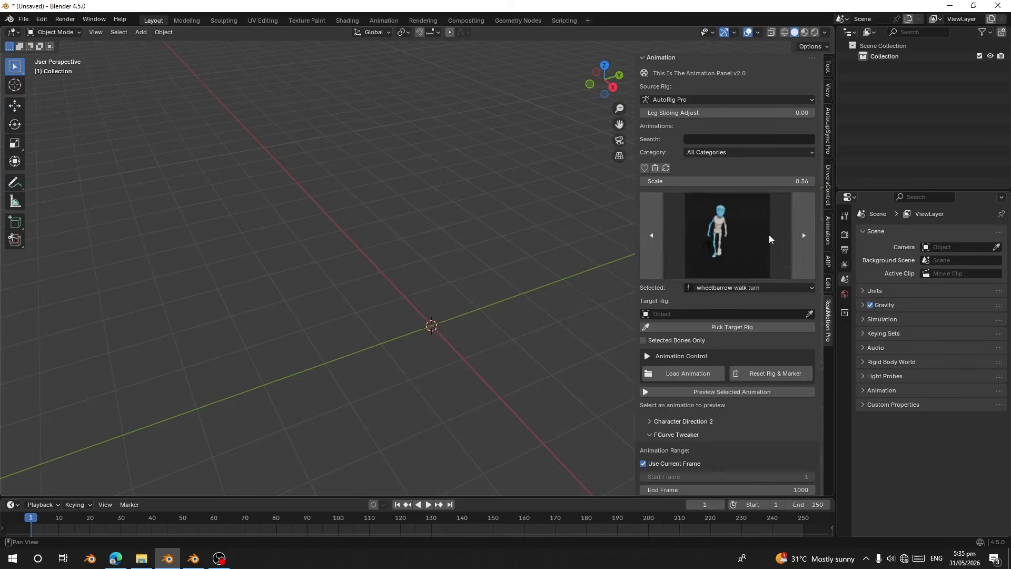
Step: Step forward to the wheelbarrow idle animation, start its preview and cancel it
{"action": "left_click", "coordinate": [796, 237]}
{"action": "left_click", "coordinate": [656, 258]}
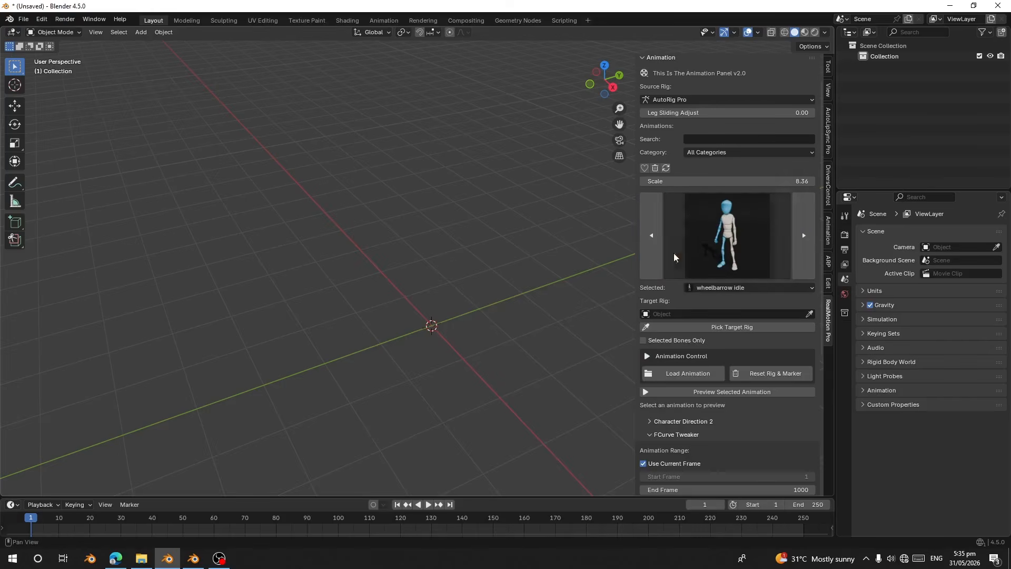
{"action": "left_click", "coordinate": [717, 391]}
{"action": "scroll", "coordinate": [711, 362], "scroll_direction": "down", "scroll_amount": 4}
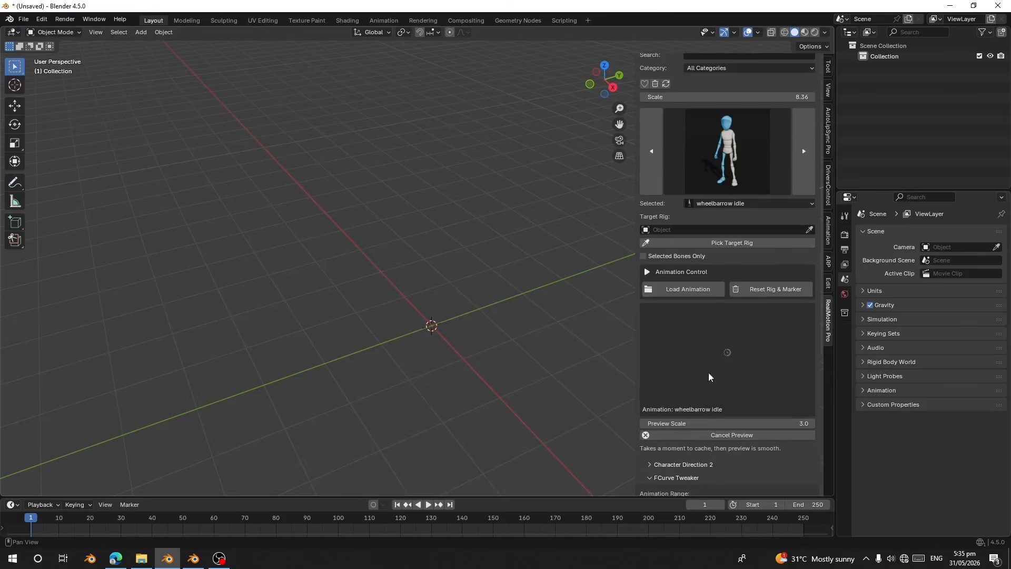
{"action": "left_click", "coordinate": [726, 435]}
Step: Pick the breakdance footwork to freeze animation from the preview gallery
{"action": "left_click", "coordinate": [726, 190]}
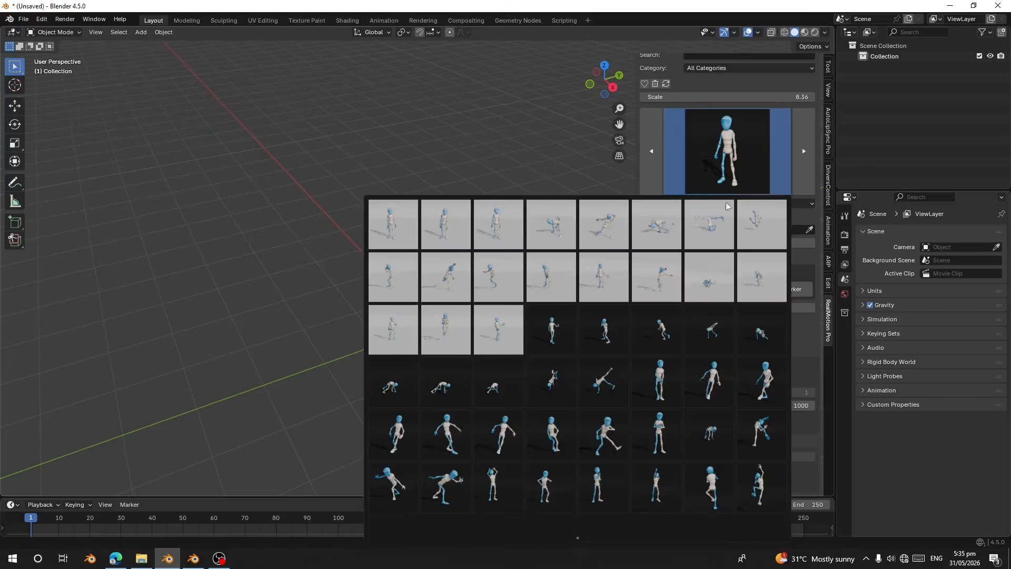
{"action": "left_click", "coordinate": [453, 394]}
{"action": "scroll", "coordinate": [796, 82], "scroll_direction": "up", "scroll_amount": 6}
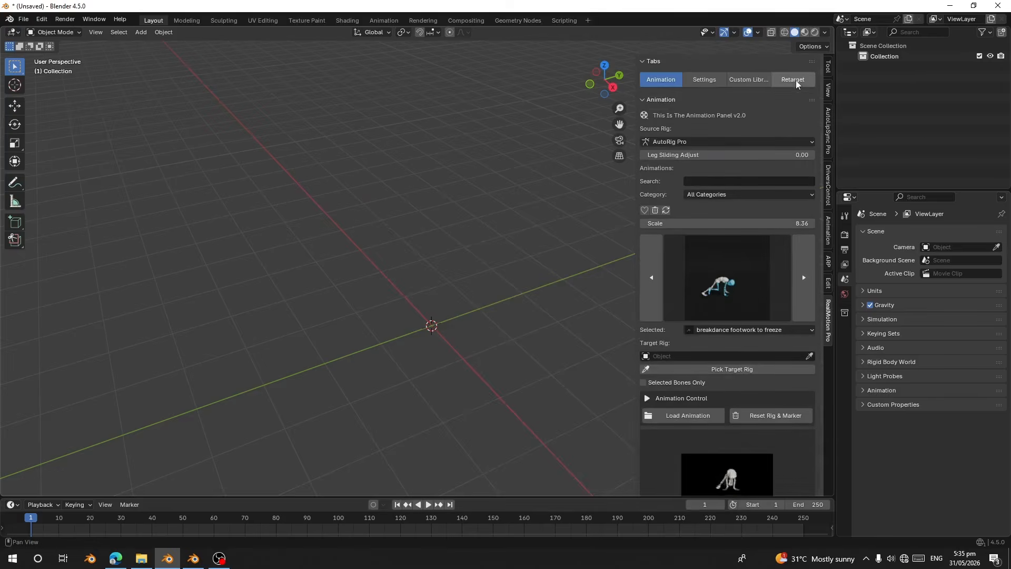
Step: Set the Retarget section's FBX import path to Documents\AnimationGen\ExtraAnimations\Mixamo and look through the start of the file list
{"action": "left_click", "coordinate": [795, 80]}
{"action": "scroll", "coordinate": [709, 424], "scroll_direction": "down", "scroll_amount": 1}
{"action": "left_click", "coordinate": [688, 393]}
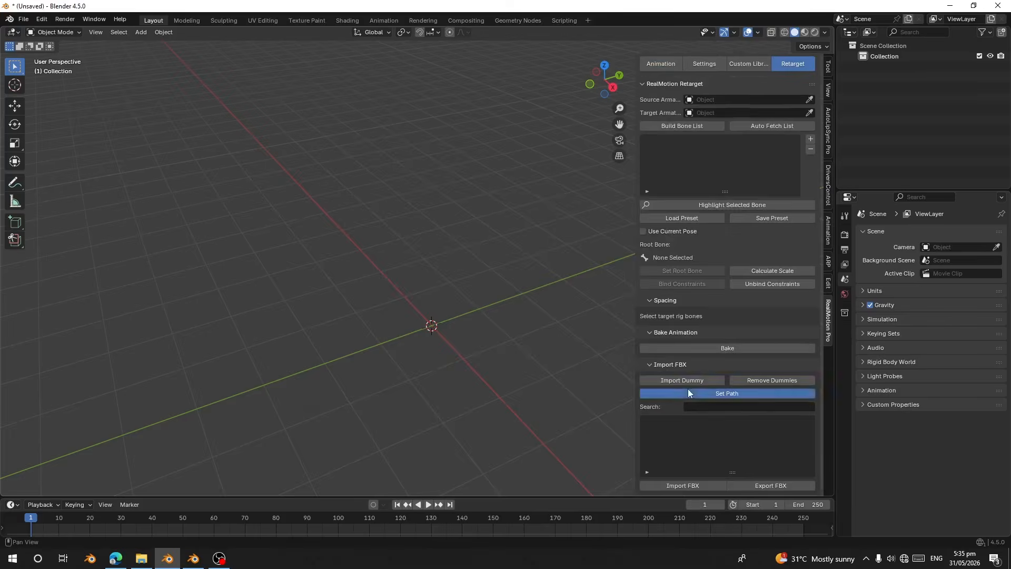
{"action": "double_click", "coordinate": [371, 228]}
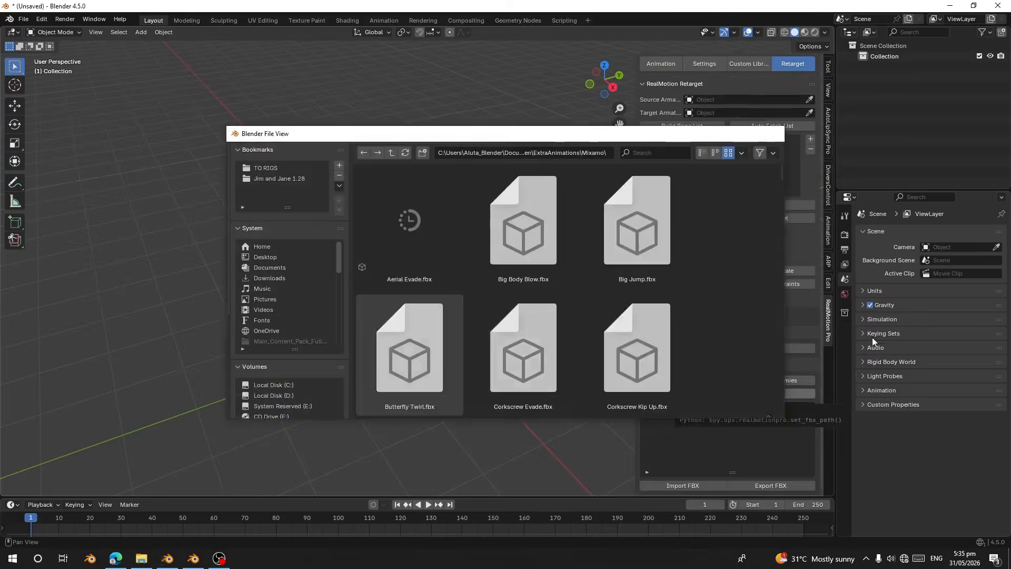
{"action": "scroll", "coordinate": [725, 438], "scroll_direction": "down", "scroll_amount": 1}
{"action": "mouse_move", "coordinate": [812, 420]}
{"action": "left_mouse_down"}
{"action": "mouse_move", "coordinate": [808, 461]}
{"action": "mouse_move", "coordinate": [803, 422]}
{"action": "left_mouse_up"}
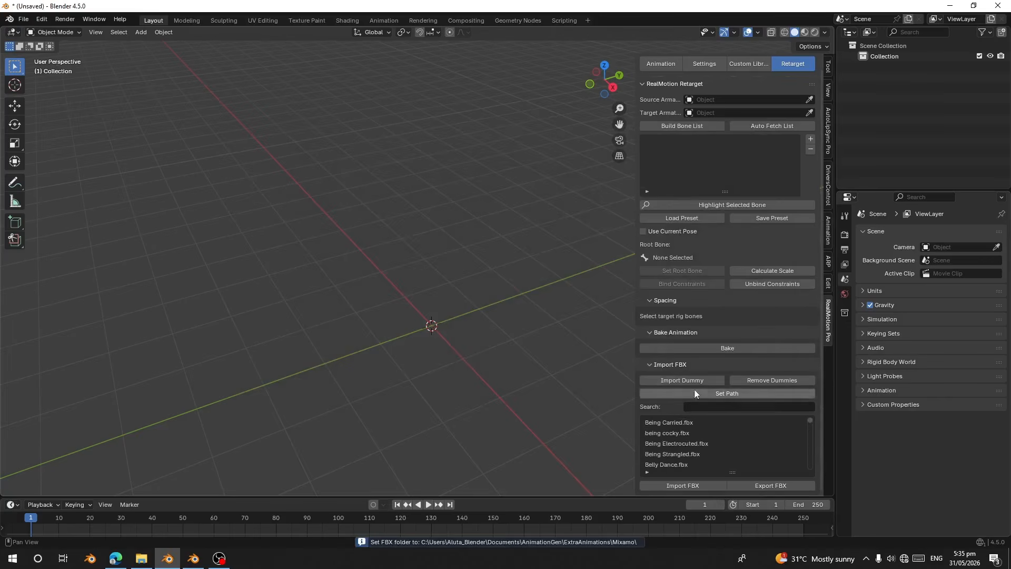
Step: Import a dummy of type AutoRig and assign it as the target rig for the animation
{"action": "left_click", "coordinate": [684, 380]}
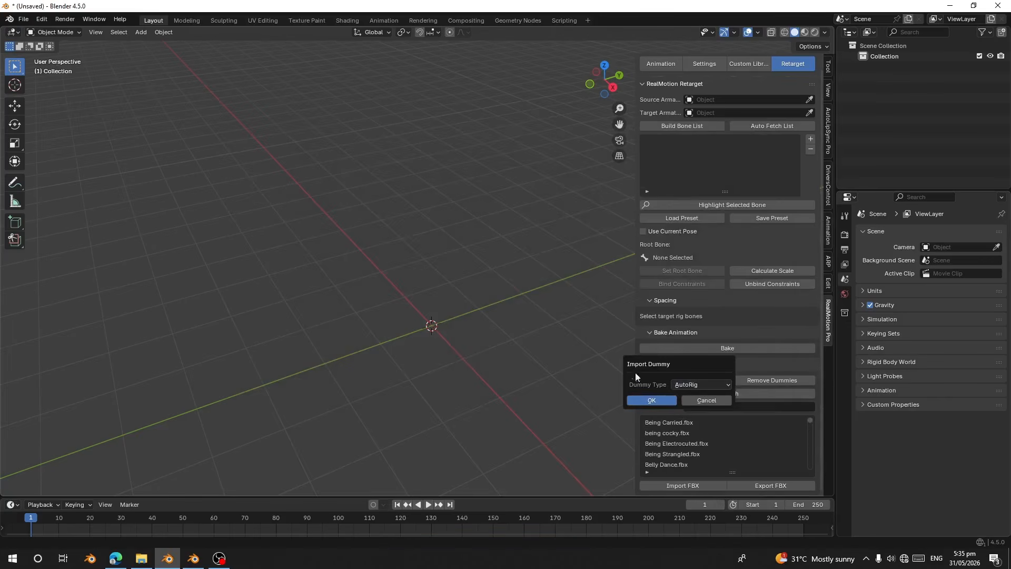
{"action": "left_click", "coordinate": [653, 400]}
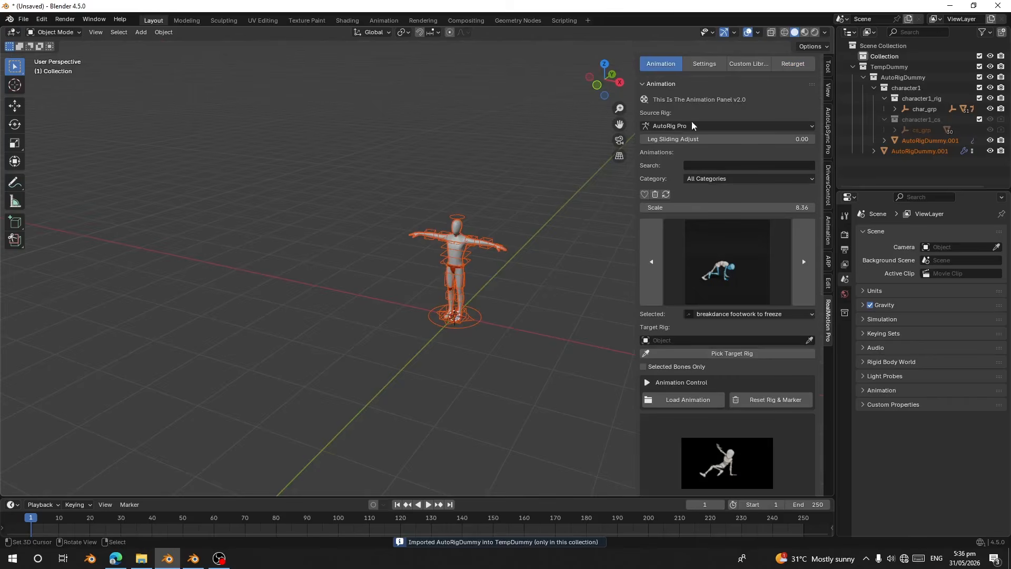
{"action": "left_click", "coordinate": [660, 352]}
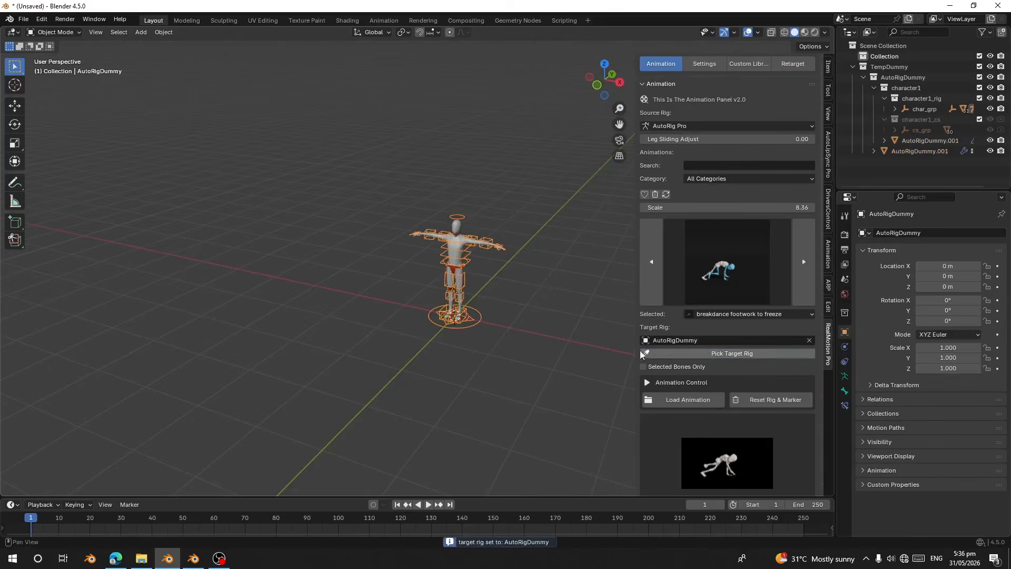
Step: Load breakdance footwork to freeze onto the dummy, enlarge the timeline area and play the animation while viewing it from several angles
{"action": "middle_click_drag", "start_coordinate": [509, 327], "coordinate": [531, 313]}
{"action": "left_click", "coordinate": [687, 400]}
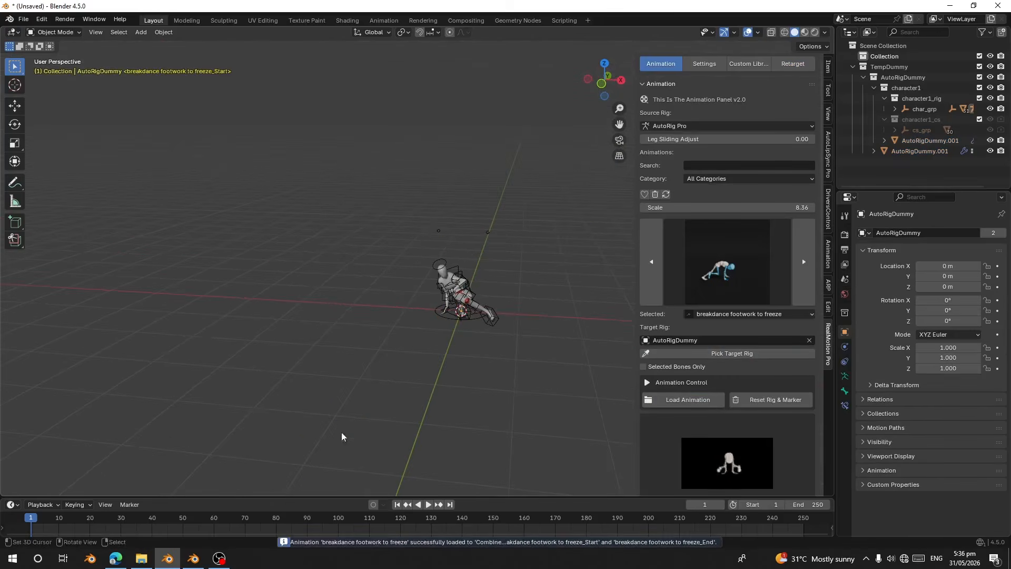
{"action": "left_click_drag", "start_coordinate": [228, 496], "coordinate": [227, 421]}
{"action": "key", "text": "space"}
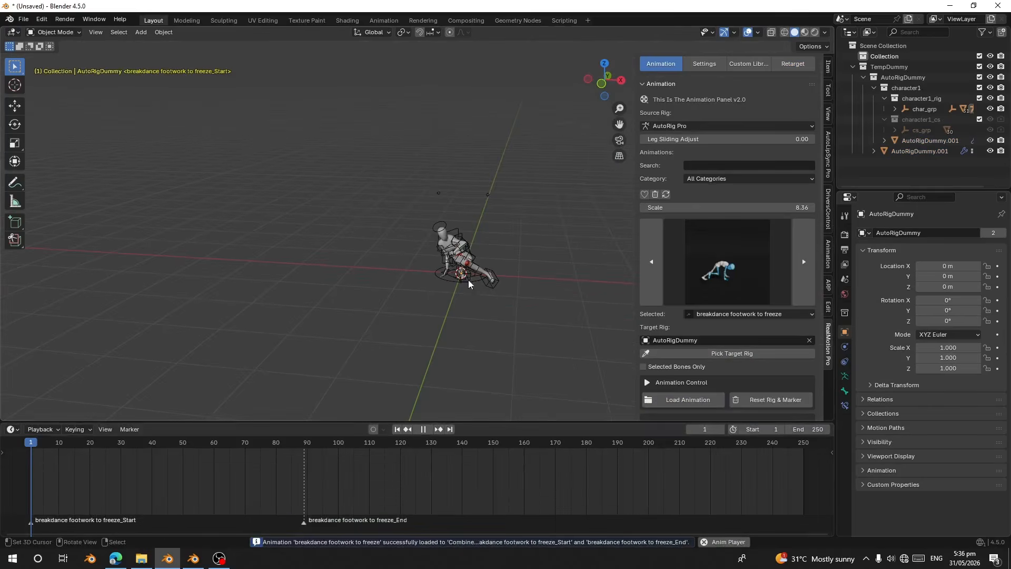
{"action": "right_click", "coordinate": [469, 280]}
{"action": "scroll", "coordinate": [501, 324], "scroll_direction": "up", "scroll_amount": 2}
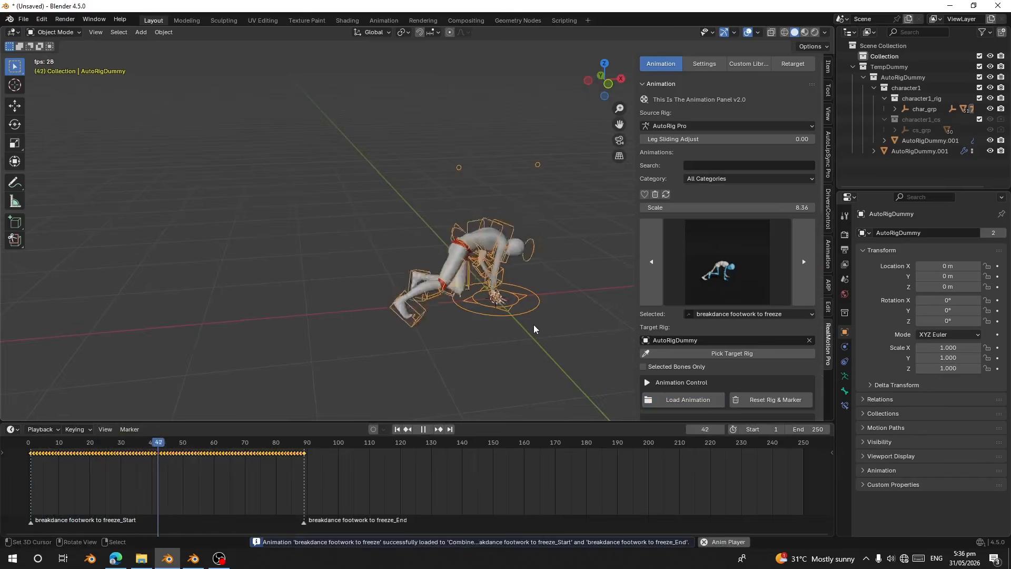
{"action": "middle_click_drag", "start_coordinate": [533, 324], "coordinate": [469, 299]}
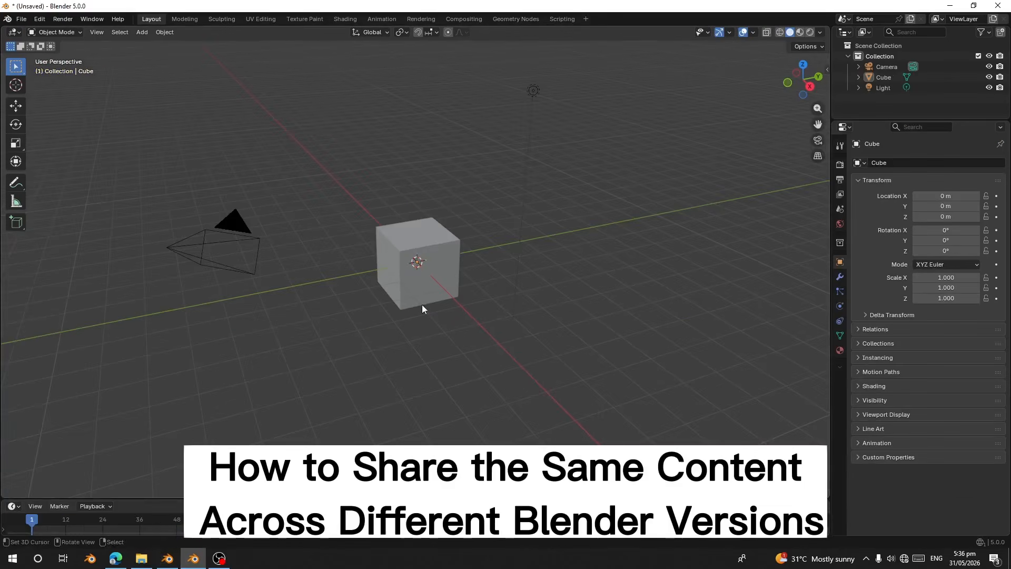
Step: Switch to Blender 5.0 and delete all the default objects from the scene
{"action": "key", "text": "a"}
{"action": "key", "text": "x"}
{"action": "left_click", "coordinate": [416, 305]}
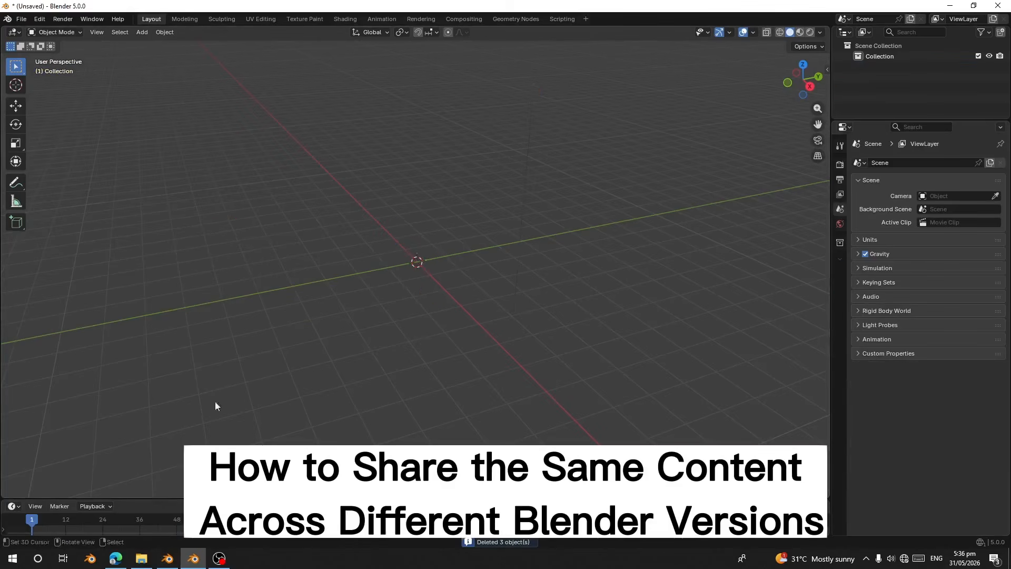
Step: Install the add-on file RealMotionPro_v2.0_Blender 5.0x.zip from disk through the add-on preferences
{"action": "left_click", "coordinate": [38, 20]}
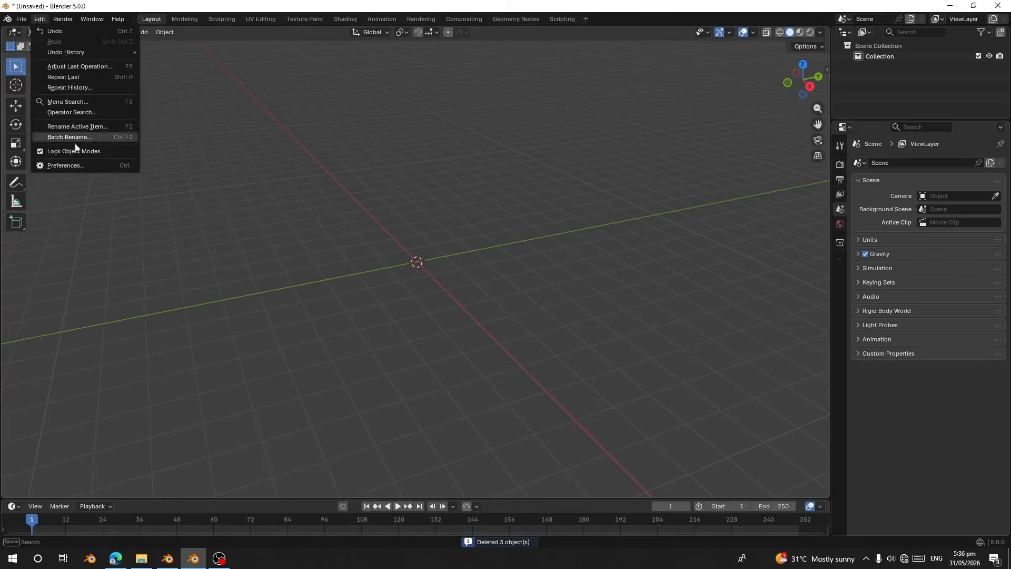
{"action": "left_click", "coordinate": [80, 166]}
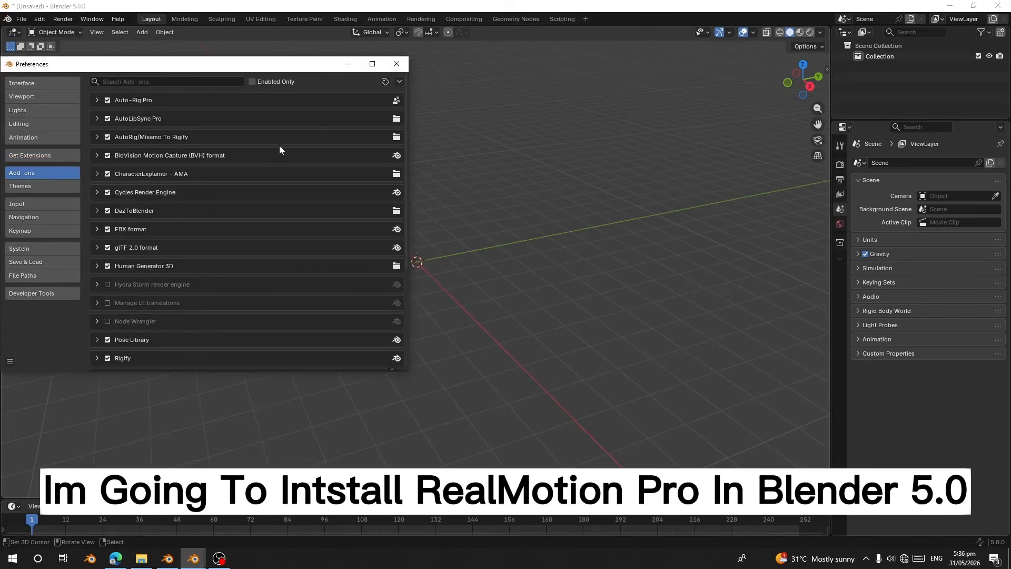
{"action": "left_click", "coordinate": [399, 81]}
{"action": "left_click", "coordinate": [371, 107]}
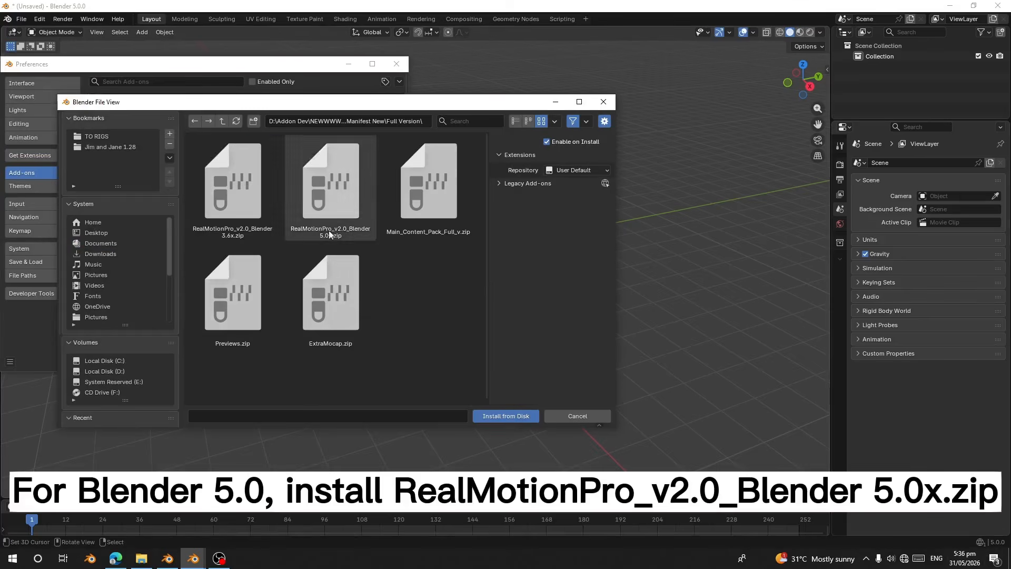
{"action": "left_click", "coordinate": [260, 227]}
{"action": "left_click", "coordinate": [321, 231]}
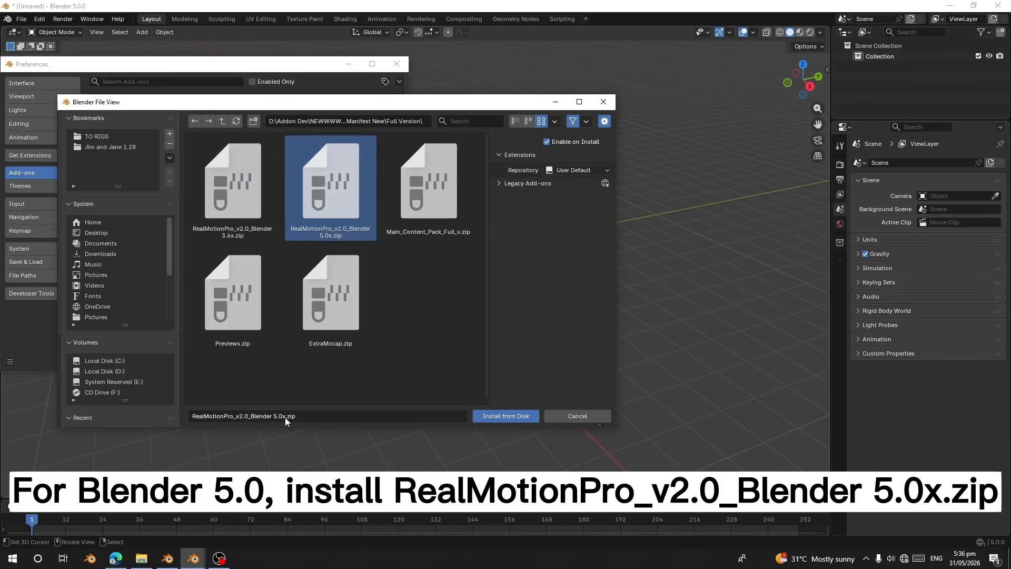
{"action": "double_click", "coordinate": [312, 201]}
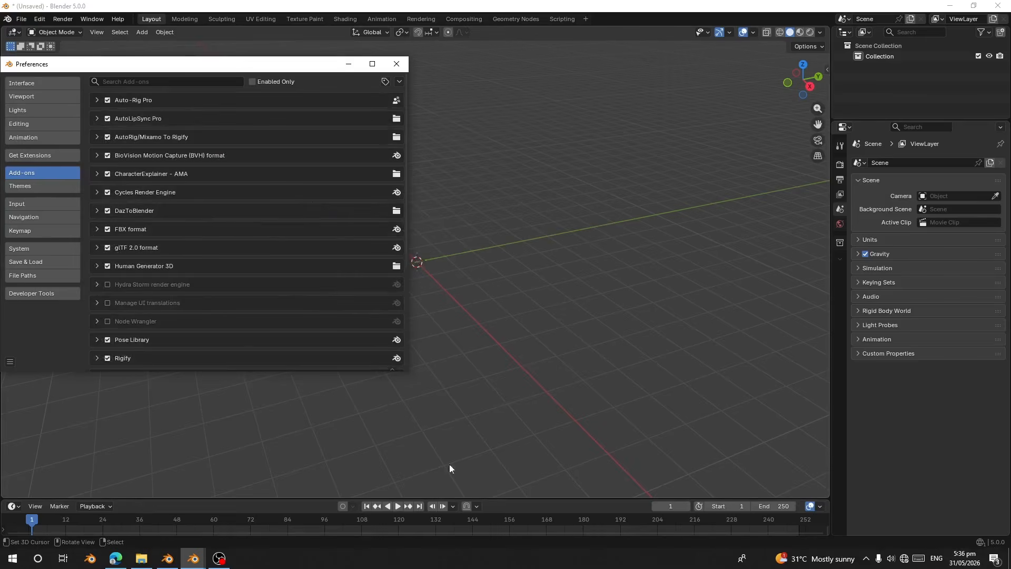
Step: Search the add-ons for REAL and expand the RealMotion Pro entry to view its preferences
{"action": "left_click", "coordinate": [148, 81]}
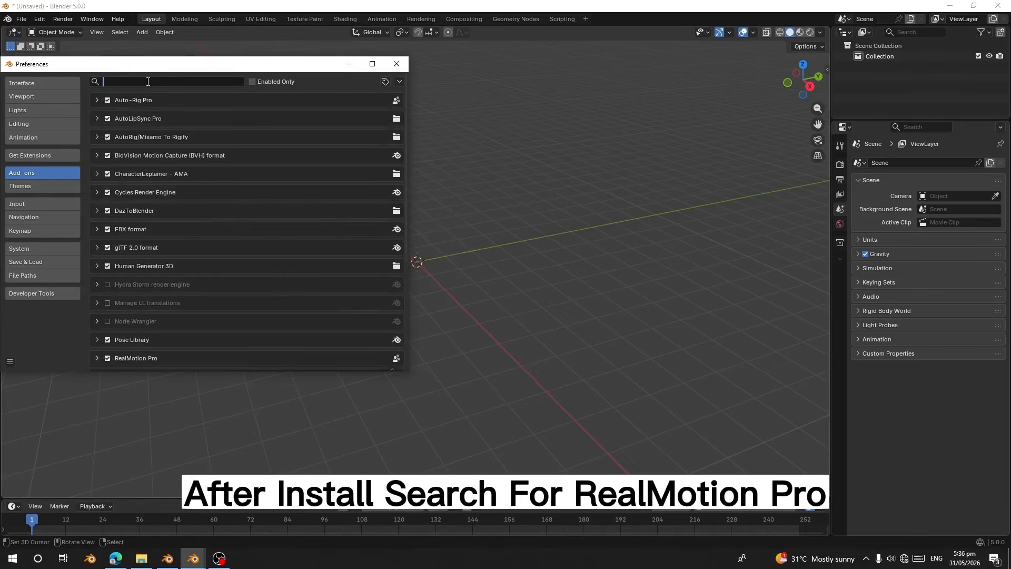
{"action": "type", "text": "REC"}
{"action": "key", "text": "BackSpace"}
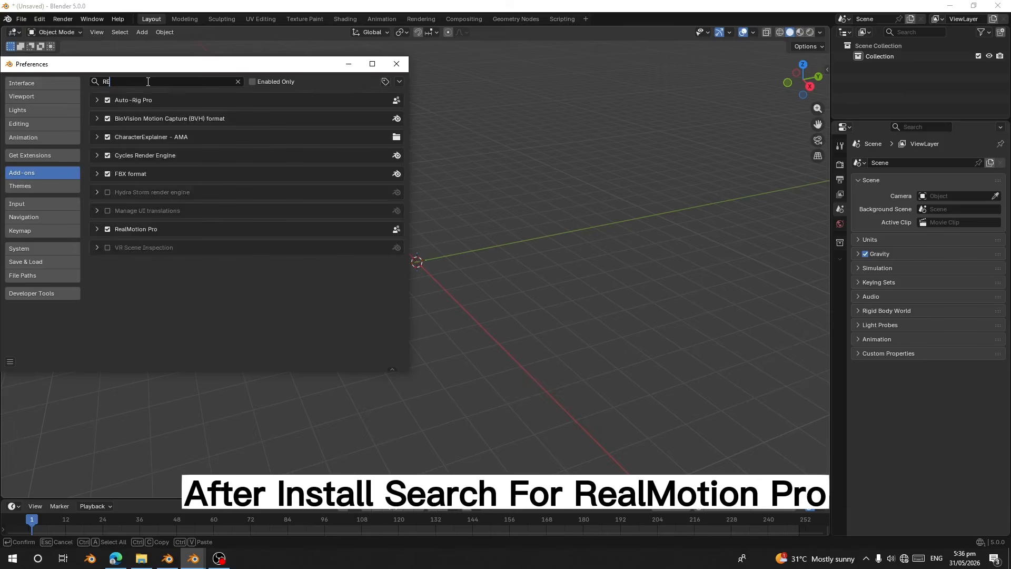
{"action": "type", "text": "AL"}
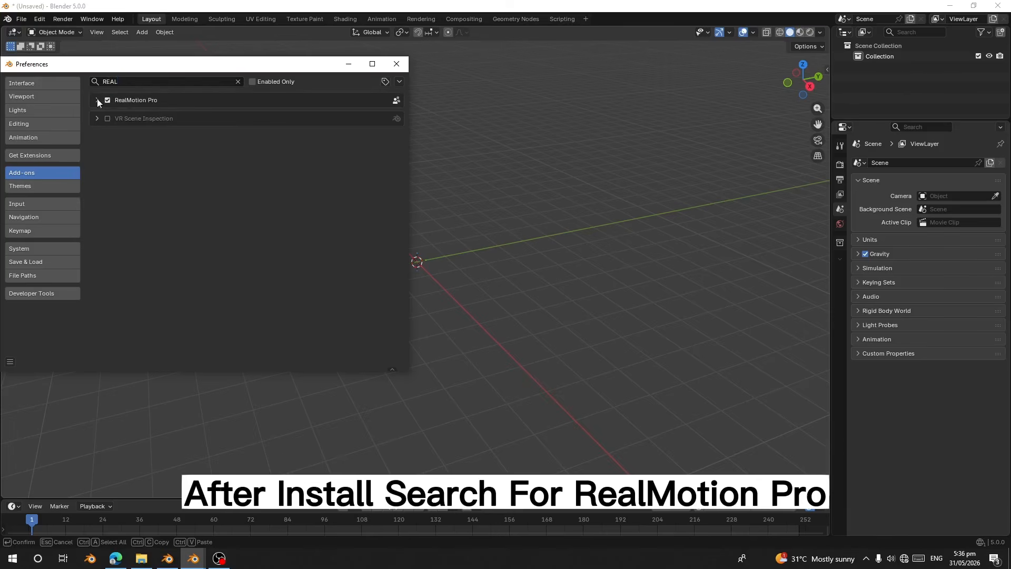
{"action": "left_click", "coordinate": [97, 100]}
{"action": "scroll", "coordinate": [229, 251], "scroll_direction": "down", "scroll_amount": 2}
{"action": "scroll", "coordinate": [224, 258], "scroll_direction": "up", "scroll_amount": 2}
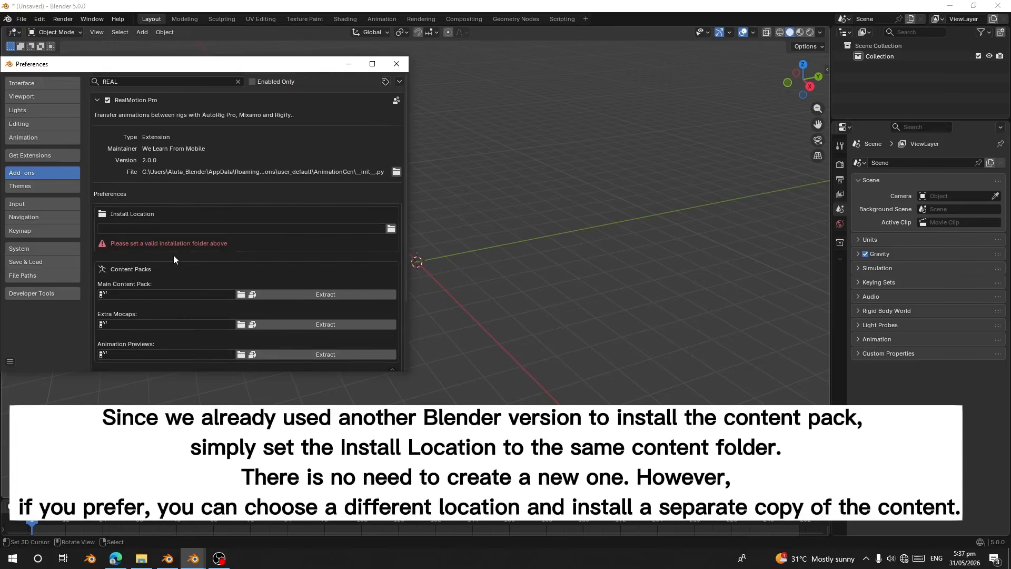
{"action": "key", "text": "alt+Tab"}
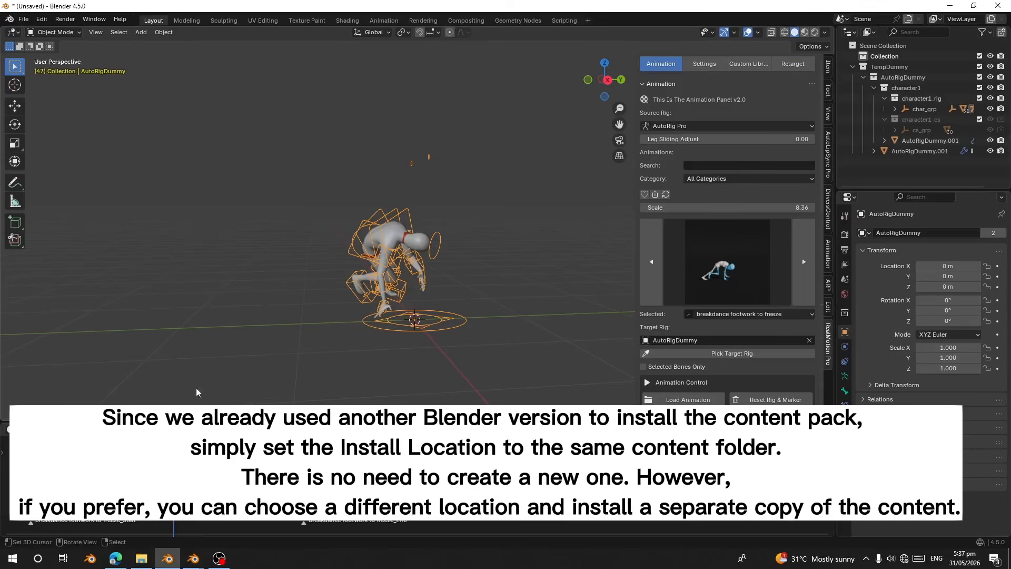
{"action": "mouse_move", "coordinate": [194, 557]}
{"action": "left_click", "coordinate": [144, 515]}
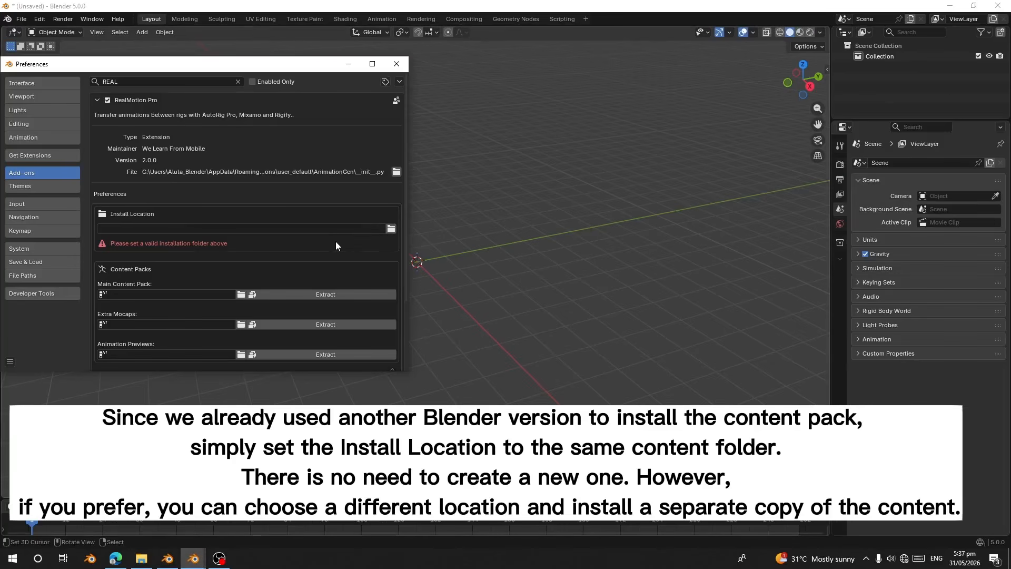
Step: Set the add-on's install location to the Documents folder that holds AnimationGen, and save the preferences
{"action": "left_click", "coordinate": [391, 228]}
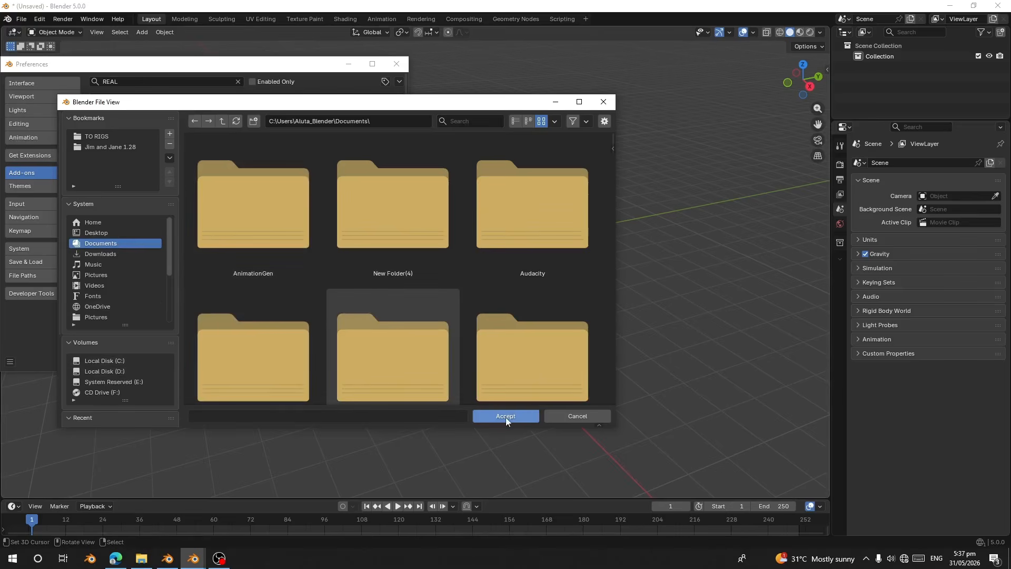
{"action": "double_click", "coordinate": [280, 256]}
{"action": "left_click", "coordinate": [222, 121]}
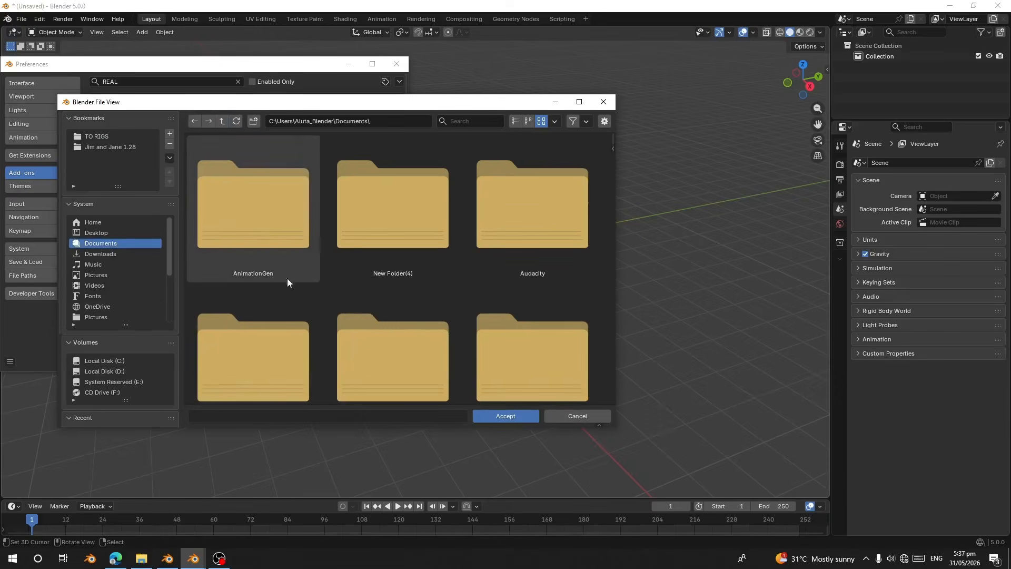
{"action": "left_click", "coordinate": [495, 416]}
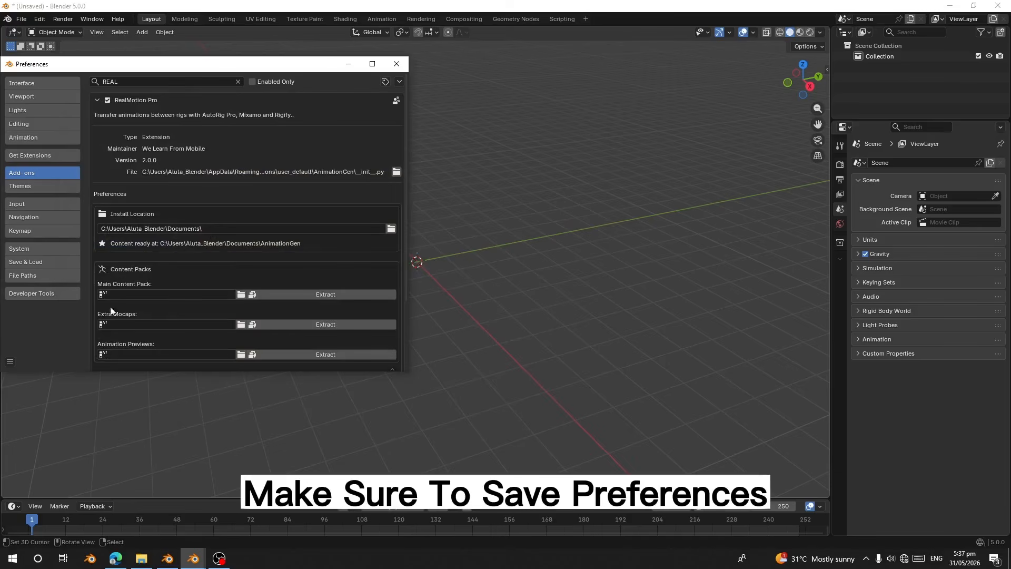
{"action": "left_click", "coordinate": [10, 362]}
{"action": "left_click", "coordinate": [37, 328]}
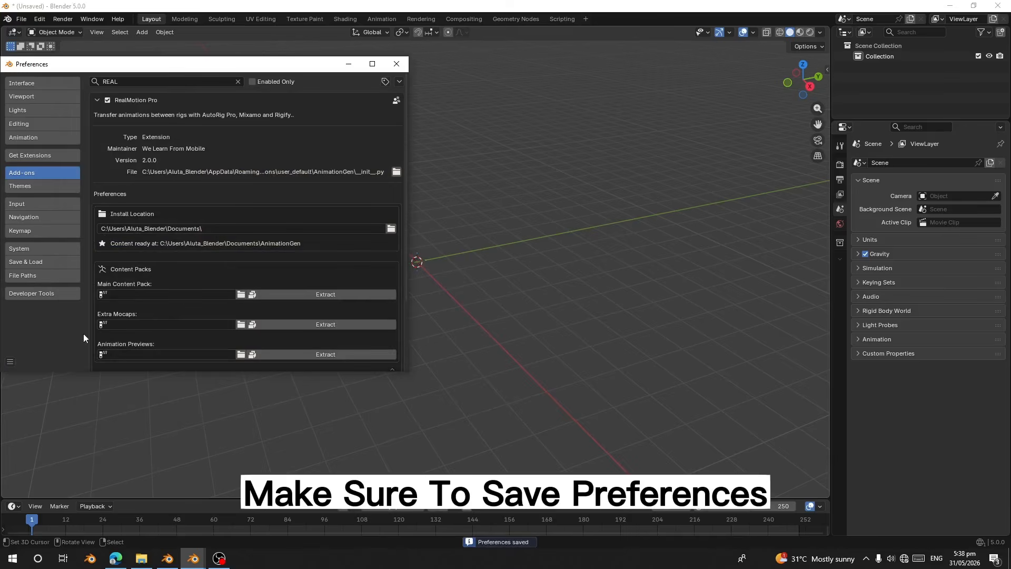
Step: Look over the remaining add-on preferences, then show the RealMotion Pro panel beside the 3D viewport and widen it
{"action": "scroll", "coordinate": [160, 318], "scroll_direction": "down", "scroll_amount": 4}
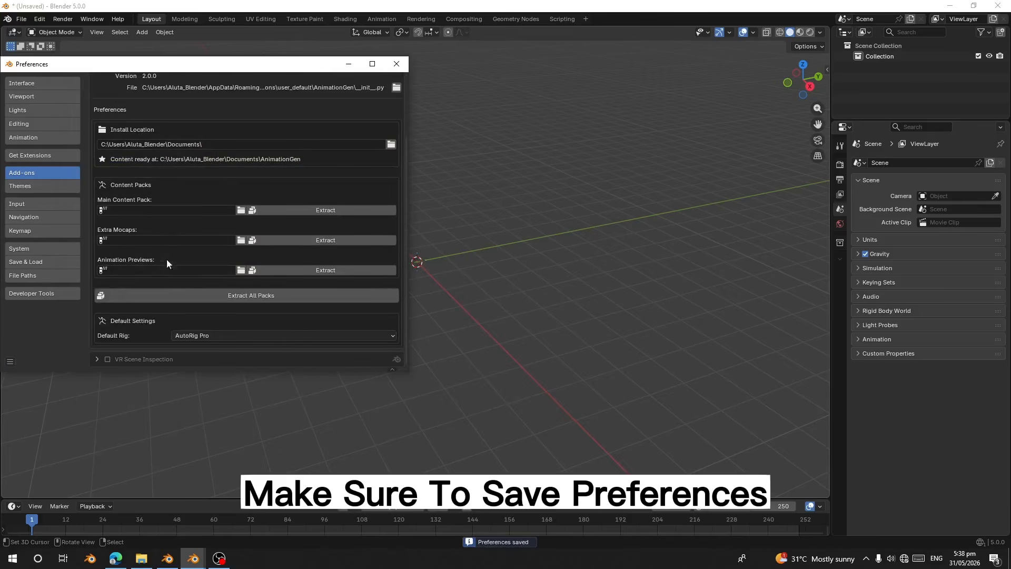
{"action": "scroll", "coordinate": [139, 195], "scroll_direction": "up", "scroll_amount": 1}
{"action": "scroll", "coordinate": [246, 288], "scroll_direction": "down", "scroll_amount": 1}
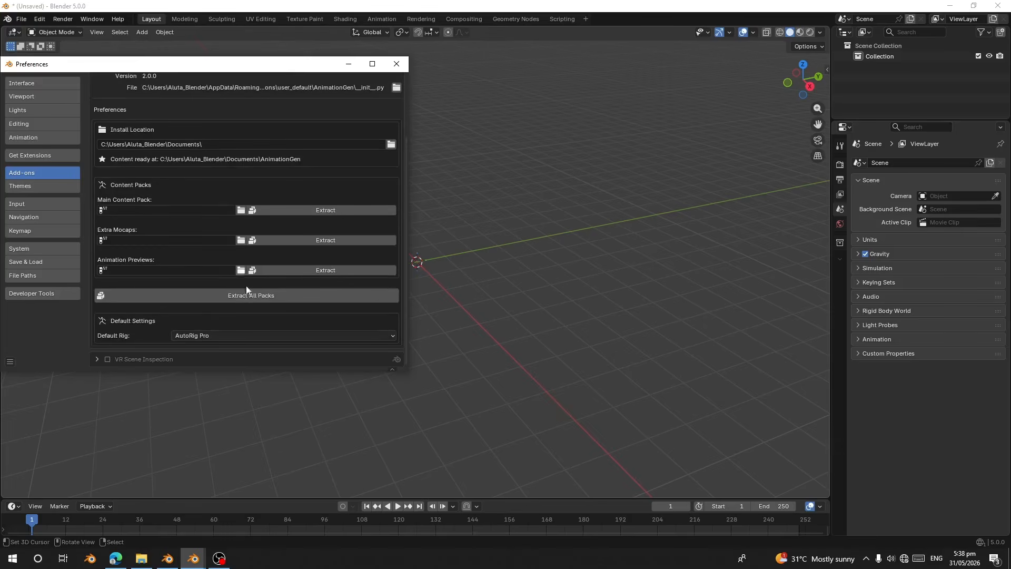
{"action": "left_click", "coordinate": [827, 70]}
{"action": "scroll", "coordinate": [825, 462], "scroll_direction": "down", "scroll_amount": 5}
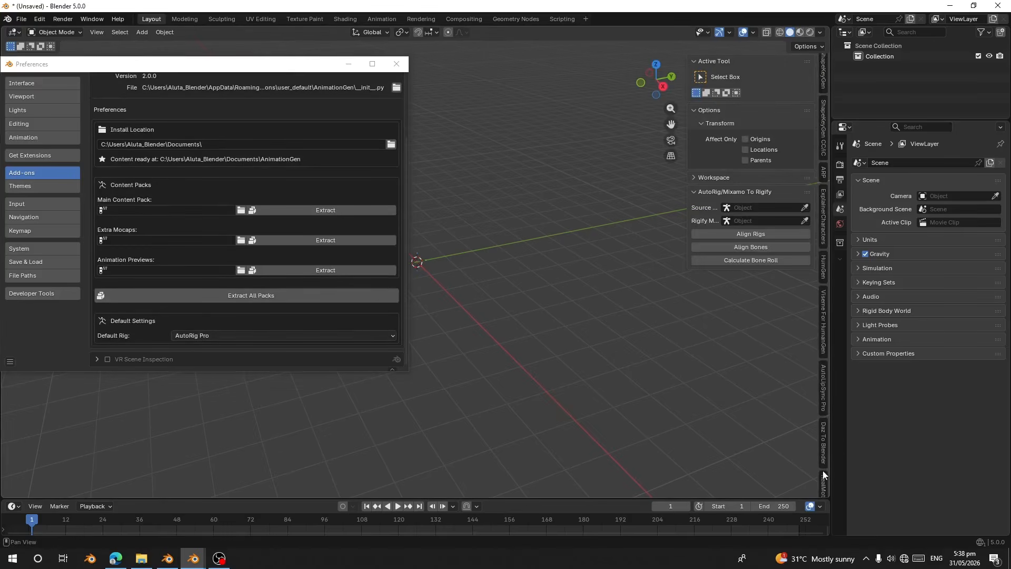
{"action": "left_click", "coordinate": [822, 469]}
{"action": "left_click_drag", "start_coordinate": [688, 174], "coordinate": [545, 174]}
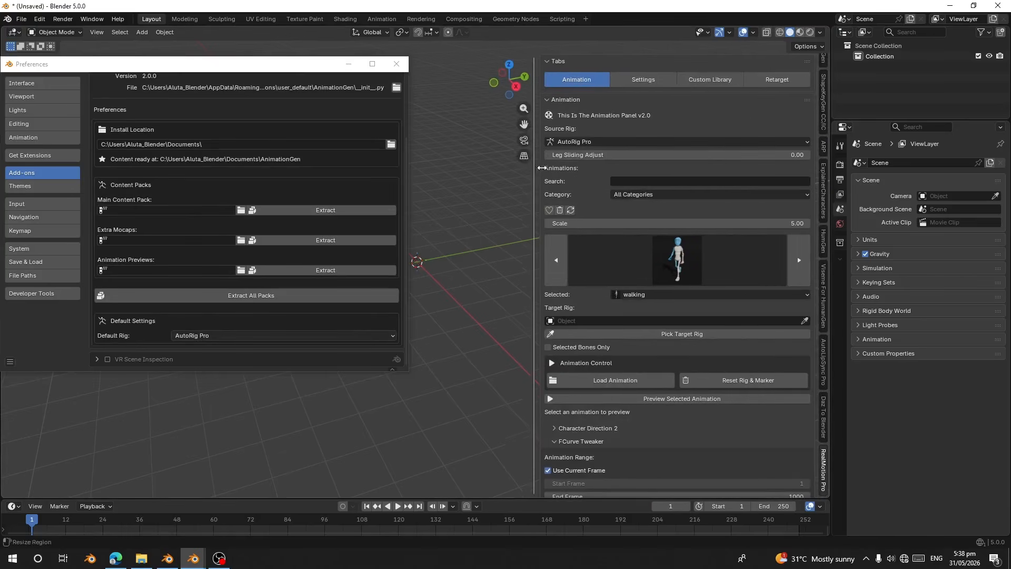
Step: Set the add-on's default rig to Rigify and look through the Settings and Custom Library sections of the RealMotion Pro panel
{"action": "left_click", "coordinate": [202, 336]}
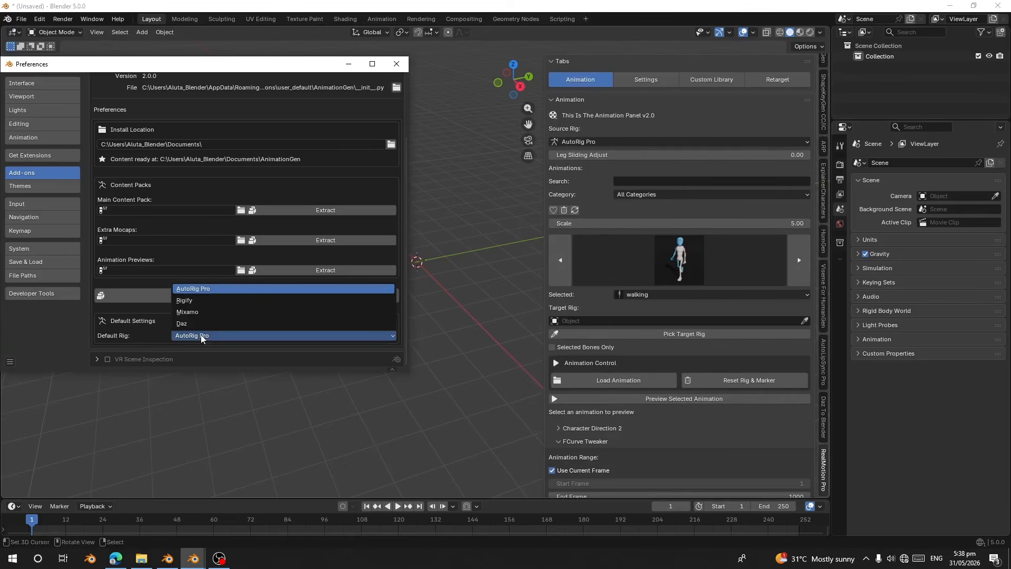
{"action": "left_click", "coordinate": [200, 299]}
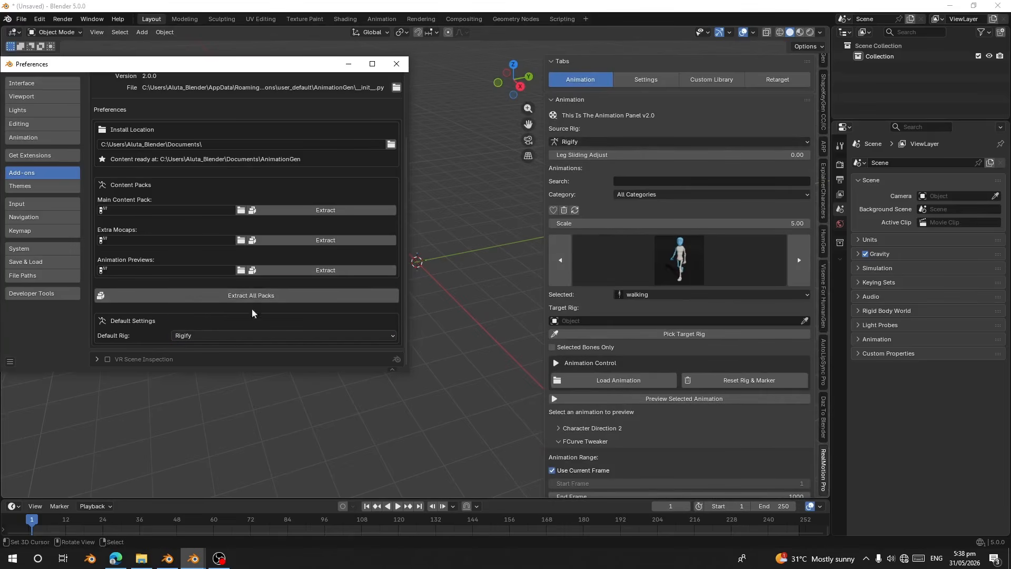
{"action": "left_click", "coordinate": [653, 80]}
{"action": "left_click", "coordinate": [712, 83]}
{"action": "left_click", "coordinate": [640, 81]}
{"action": "left_click", "coordinate": [587, 79]}
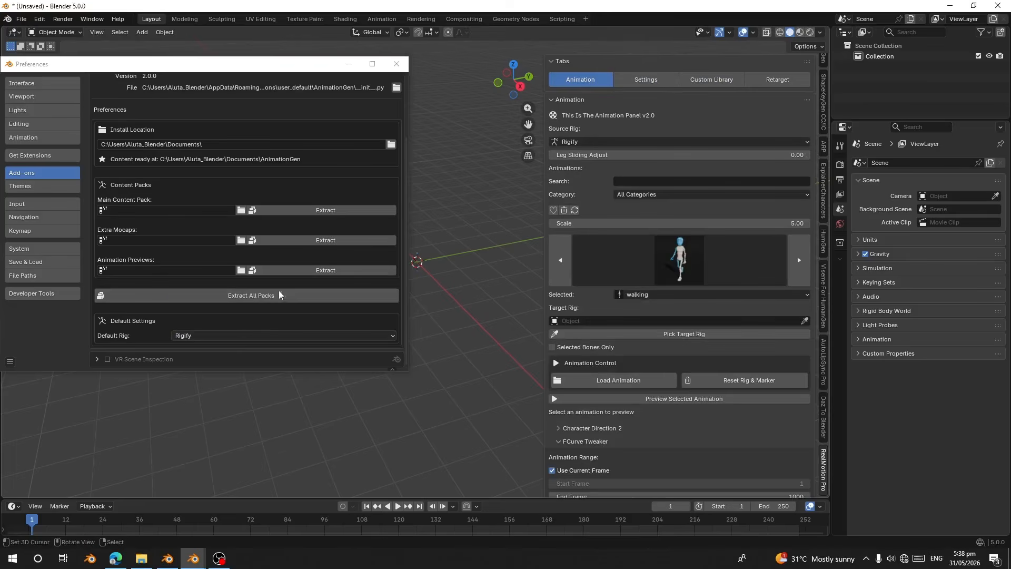
Step: Set the add-on's default rig to Mixamo and save the preferences
{"action": "left_click", "coordinate": [235, 336]}
{"action": "left_click", "coordinate": [193, 312]}
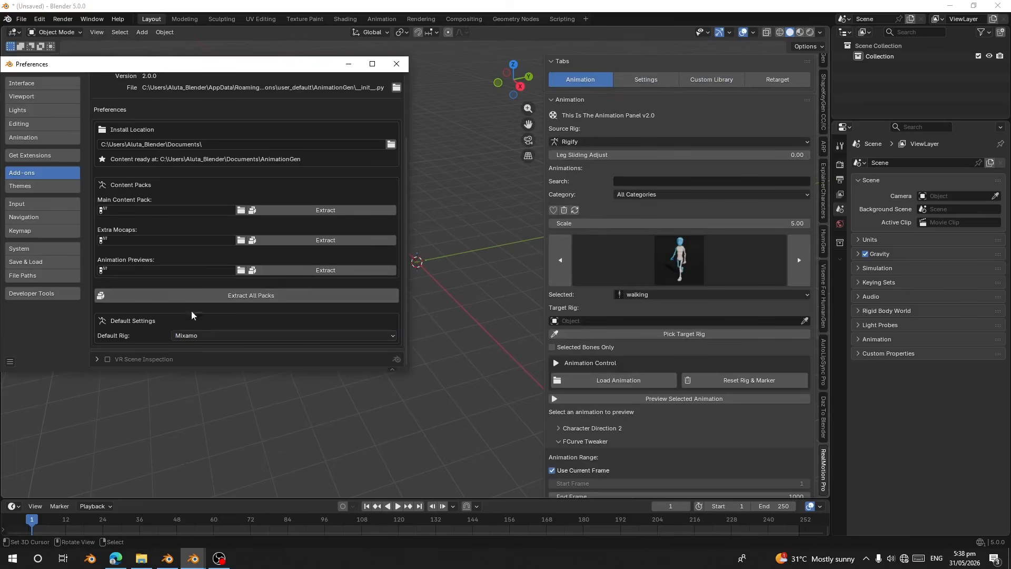
{"action": "left_click", "coordinate": [10, 362]}
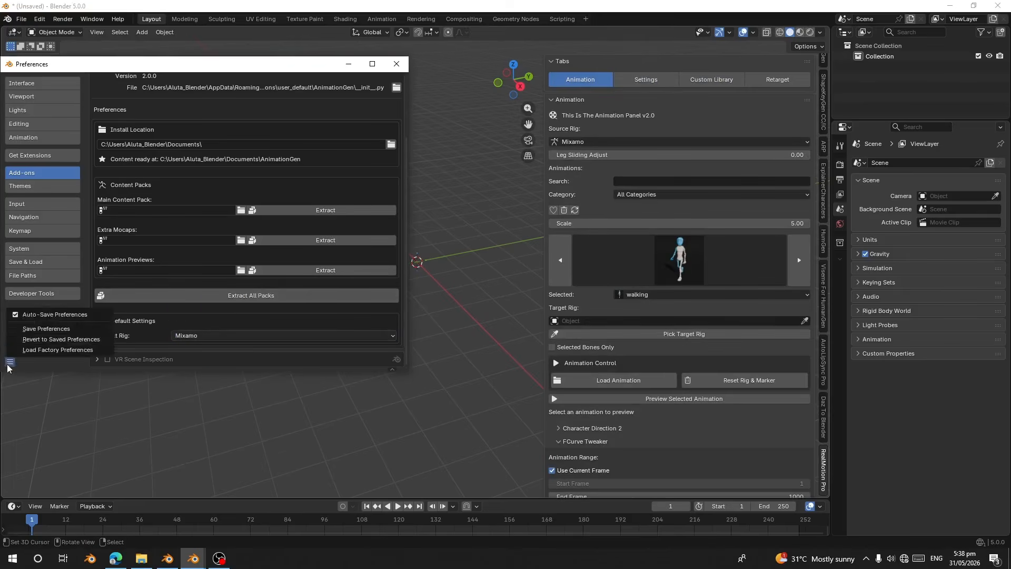
{"action": "left_click", "coordinate": [28, 329]}
Step: Set the add-on's default rig to AutoRig Pro and open the options for saving the preferences
{"action": "left_click", "coordinate": [177, 336]}
{"action": "left_click", "coordinate": [198, 291]}
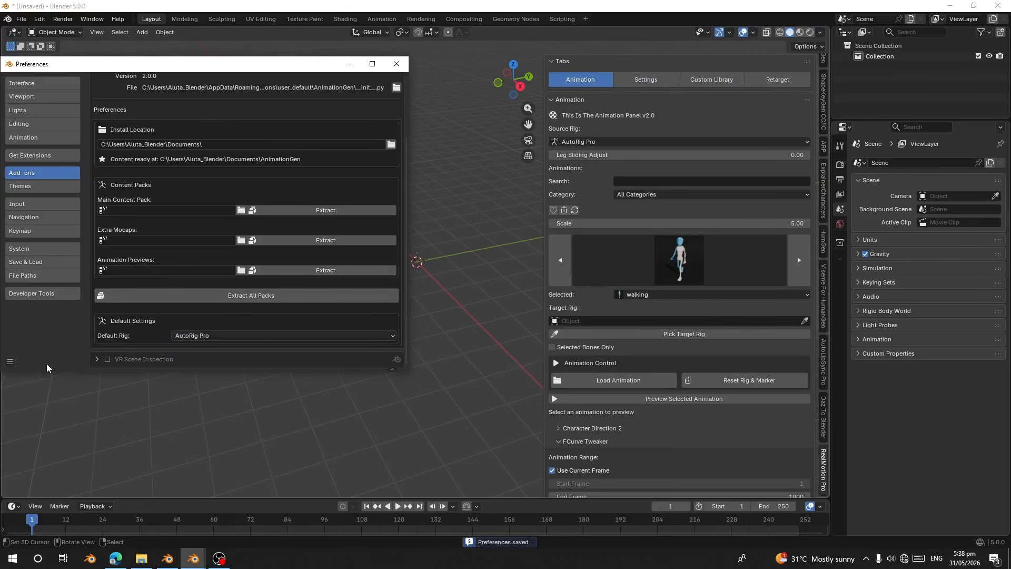
{"action": "left_click", "coordinate": [9, 363]}
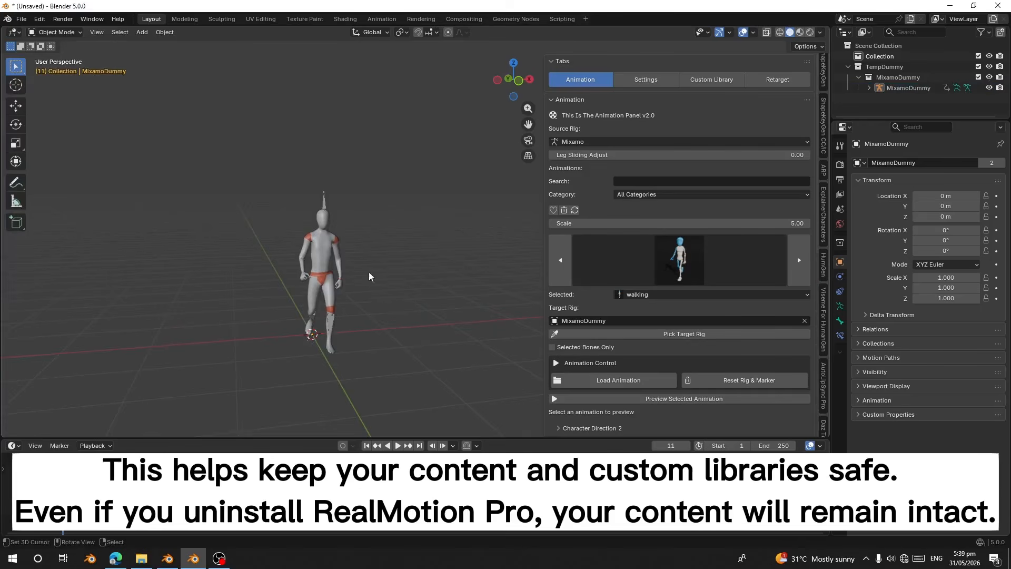
Step: Open and close the preferences, and view the Settings and Custom Library sections of the RealMotion Pro panel
{"action": "left_click", "coordinate": [39, 19]}
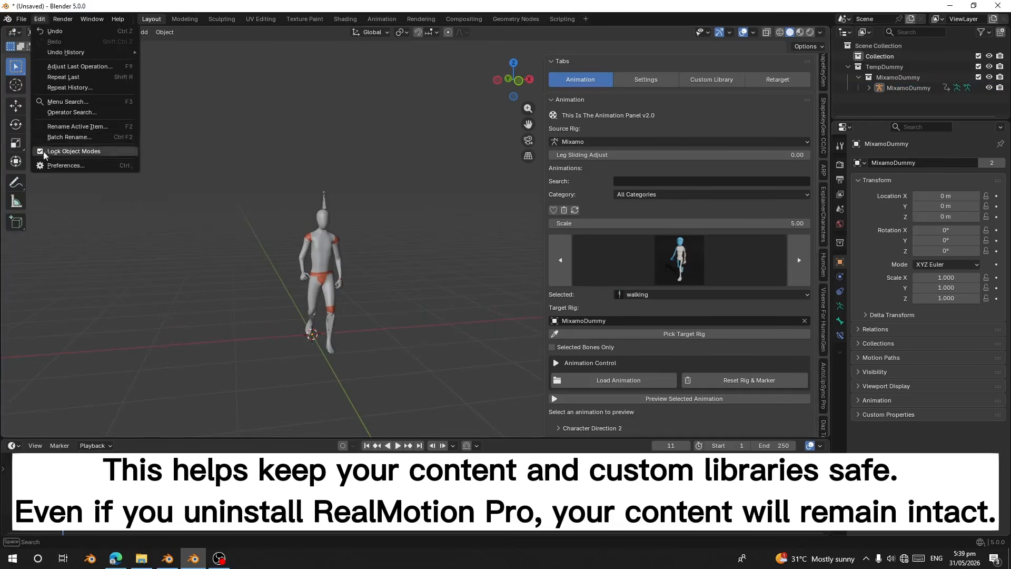
{"action": "left_click", "coordinate": [46, 166]}
{"action": "left_click", "coordinate": [396, 64]}
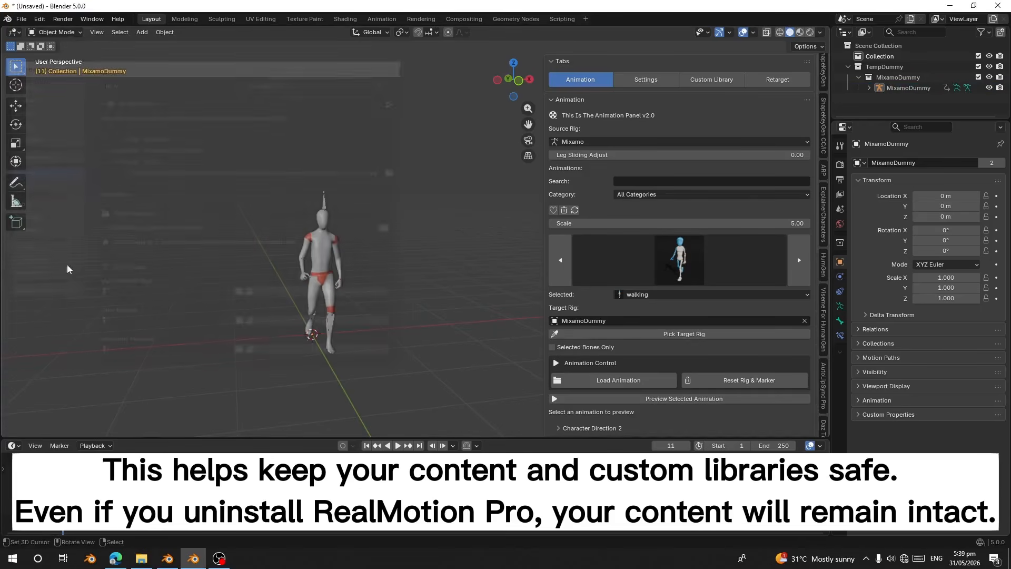
{"action": "left_click", "coordinate": [636, 81]}
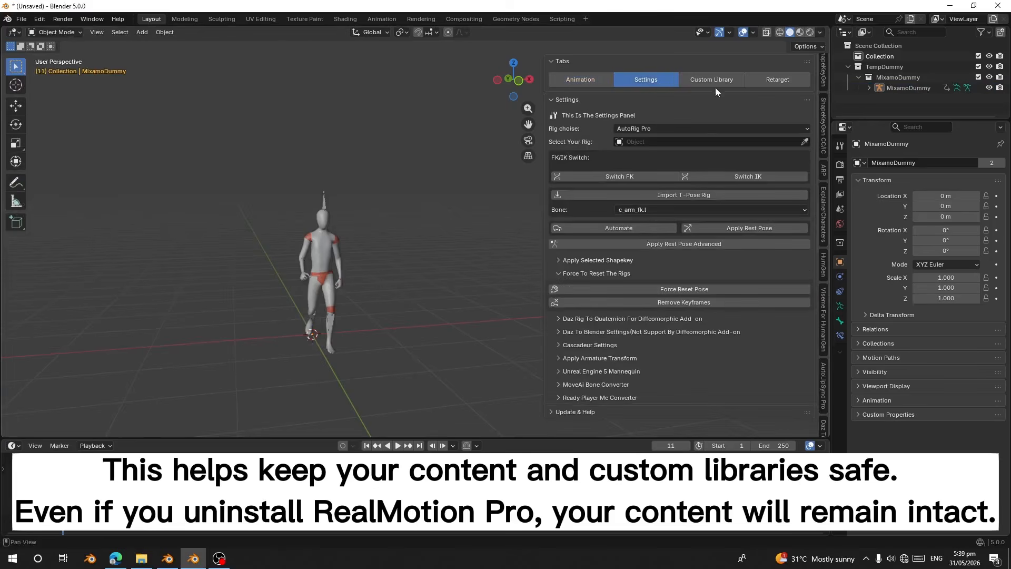
{"action": "left_click", "coordinate": [690, 79]}
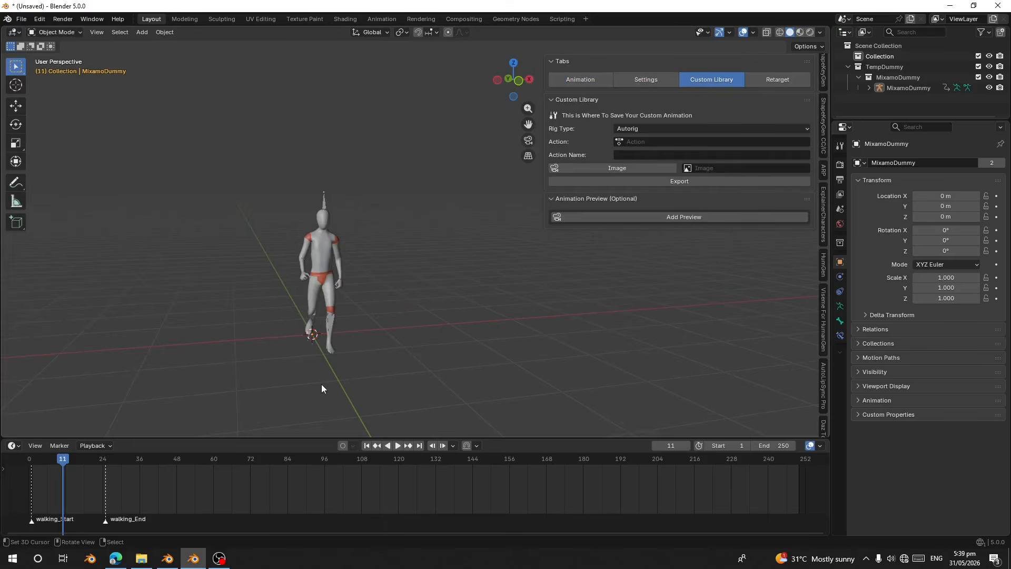
Step: Switch to the Blender 4.5 window, scrub back near the timeline's start and play the breakdance footwork to freeze animation
{"action": "key", "text": "alt+Tab"}
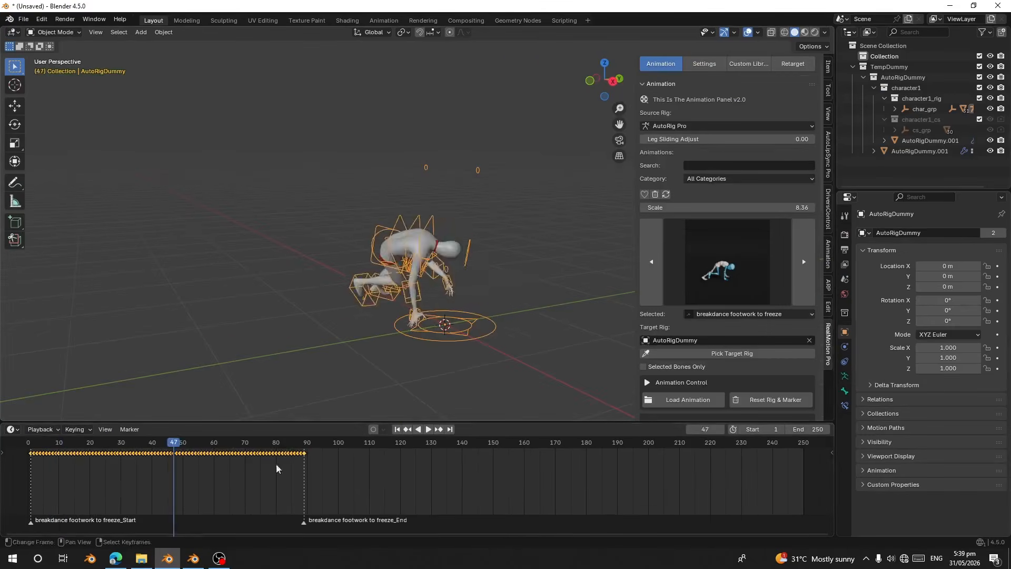
{"action": "left_click_drag", "start_coordinate": [276, 463], "coordinate": [51, 479]}
{"action": "key", "text": "space"}
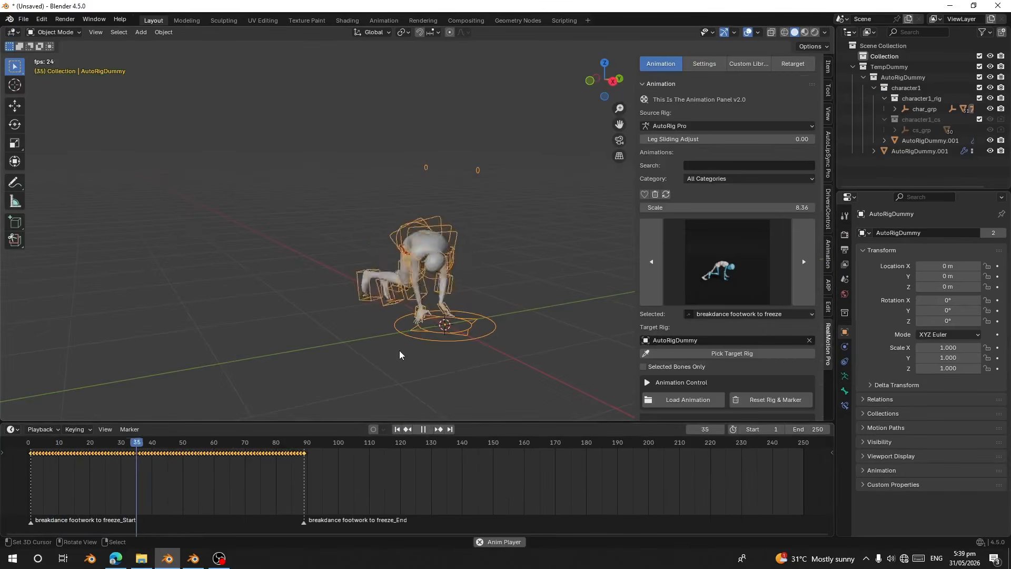